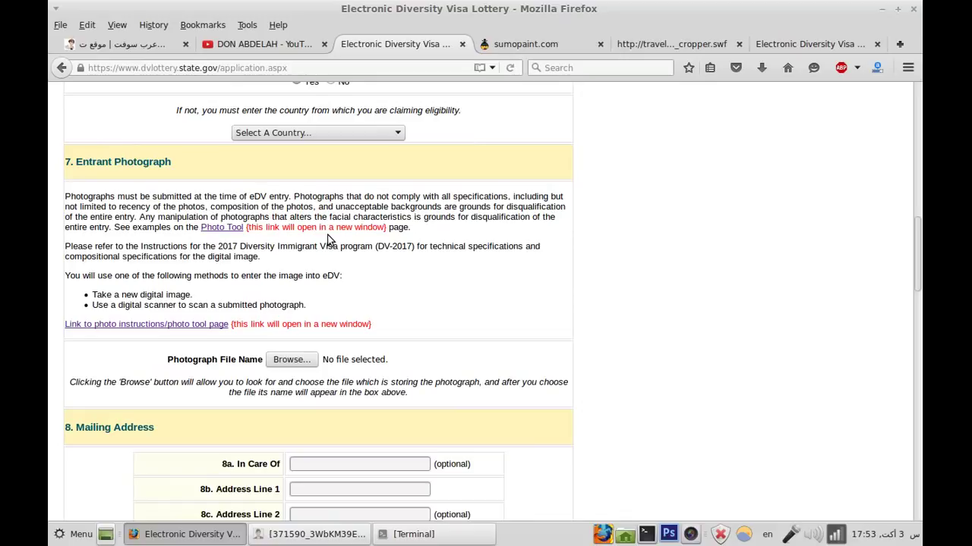
# Step: Switch to the sumopaint.com tab and launch the Sumo Paint online editor with Try Online
pyautogui.click(553, 48)
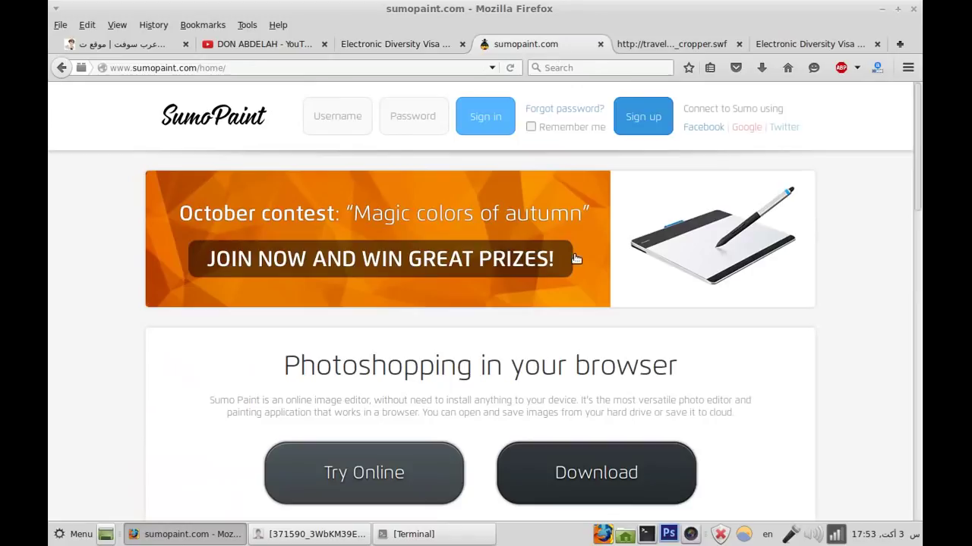
pyautogui.scroll(-4, 746, 412)
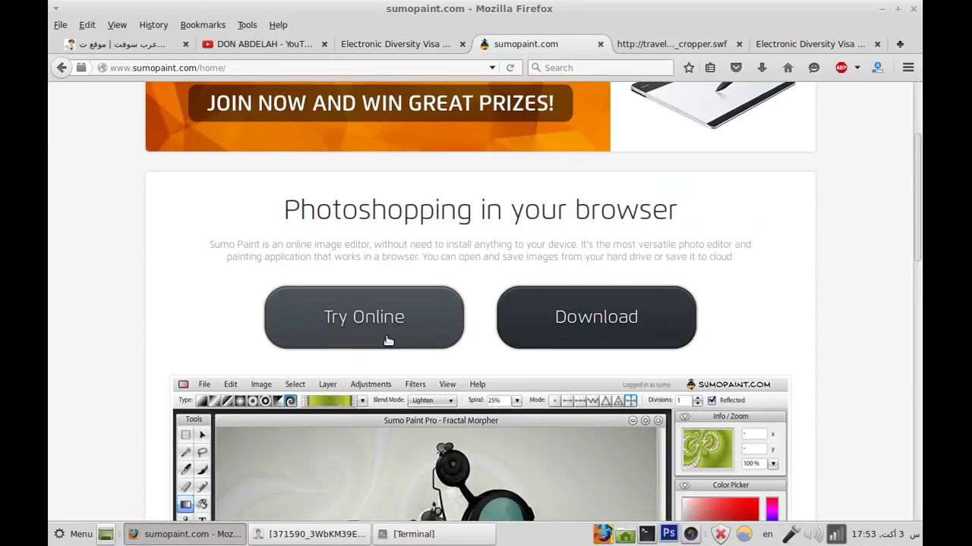
pyautogui.click(164, 68)
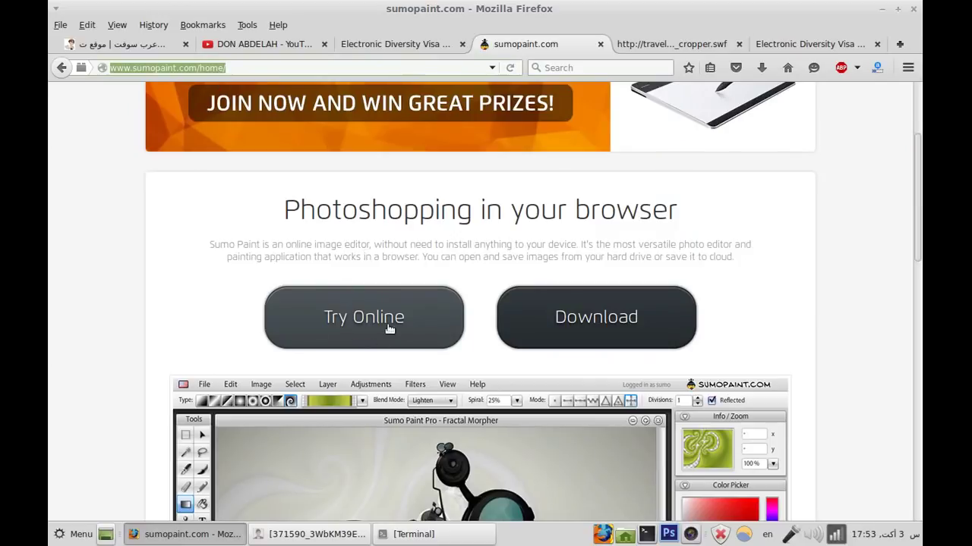
pyautogui.click(355, 324)
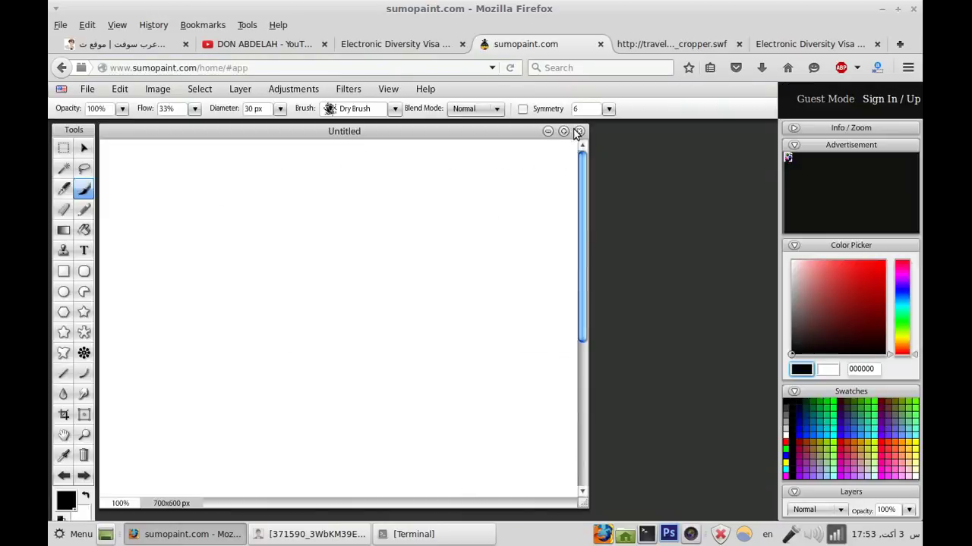
# Step: Close the default canvas and create a new white 600 × 600 px image
pyautogui.click(574, 130)
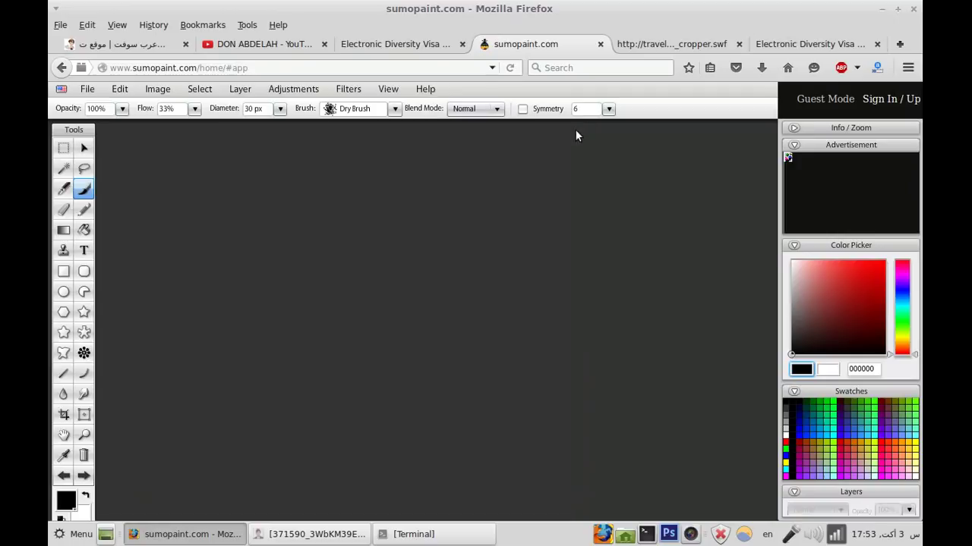
pyautogui.click(88, 89)
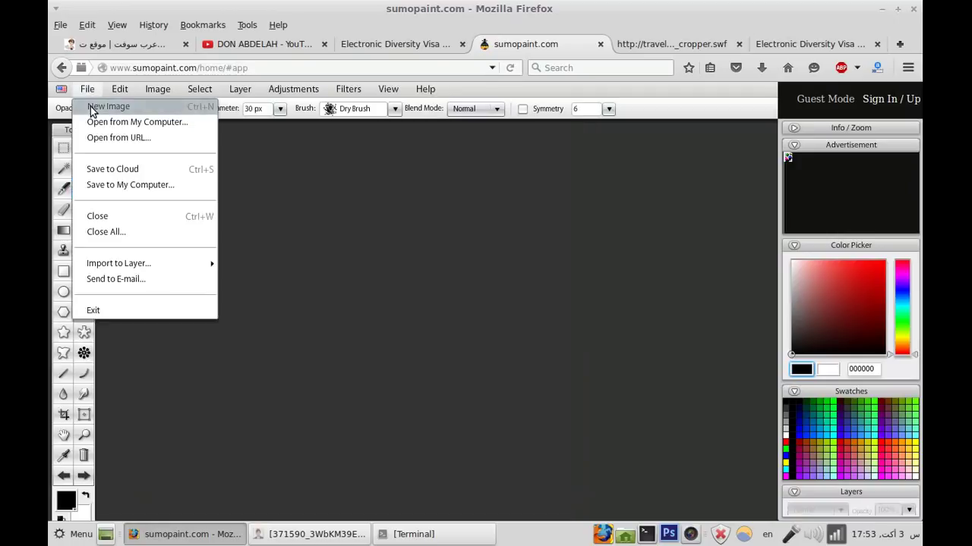
pyautogui.click(91, 110)
pyautogui.doubleClick(454, 316)
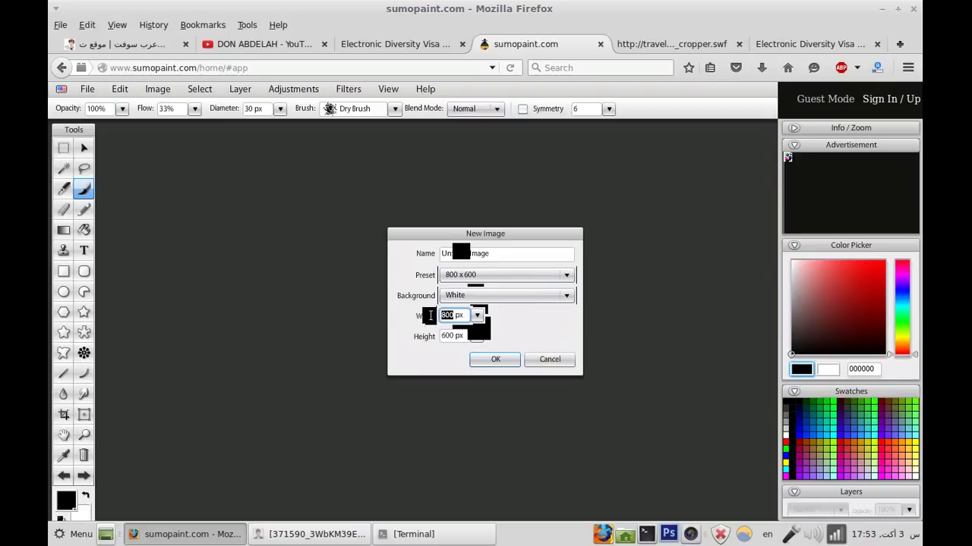
pyautogui.write('600')
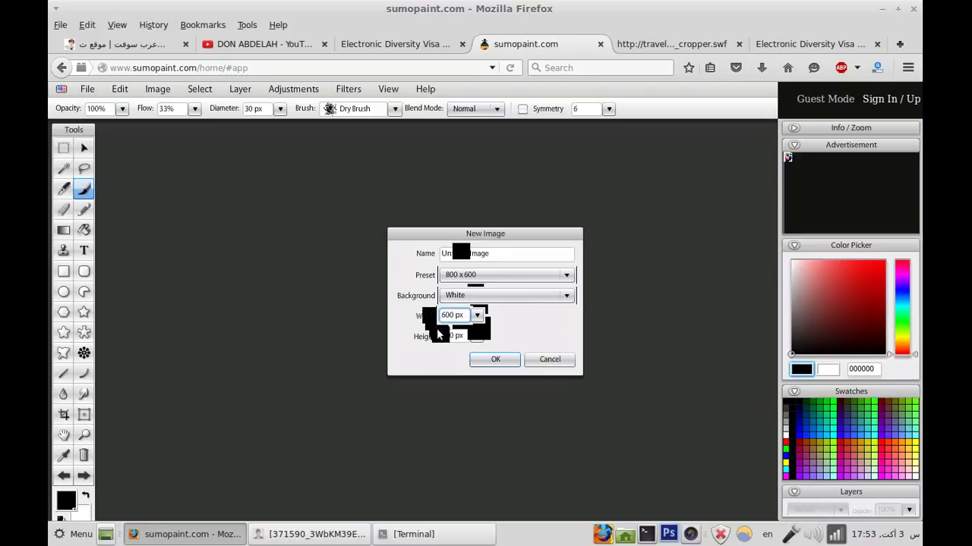
pyautogui.click(444, 335)
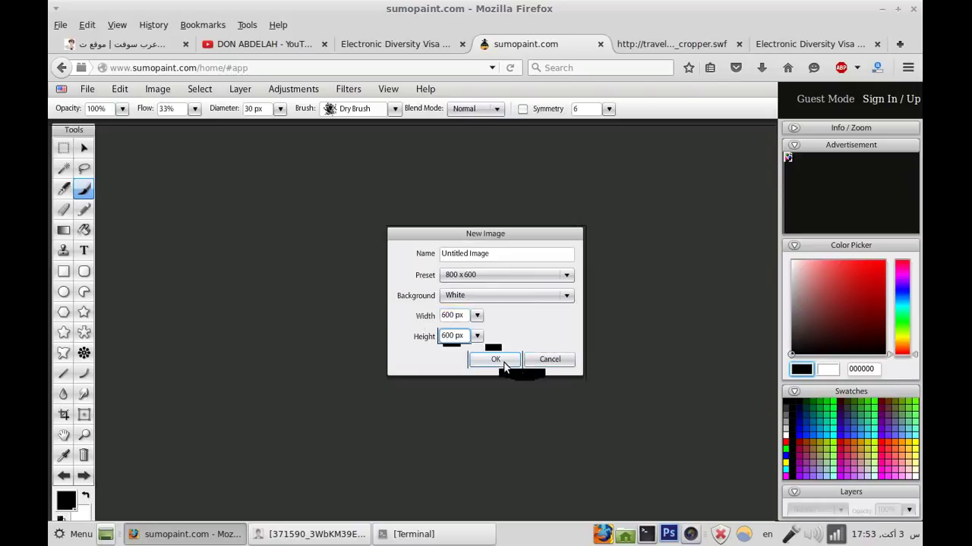
pyautogui.click(501, 361)
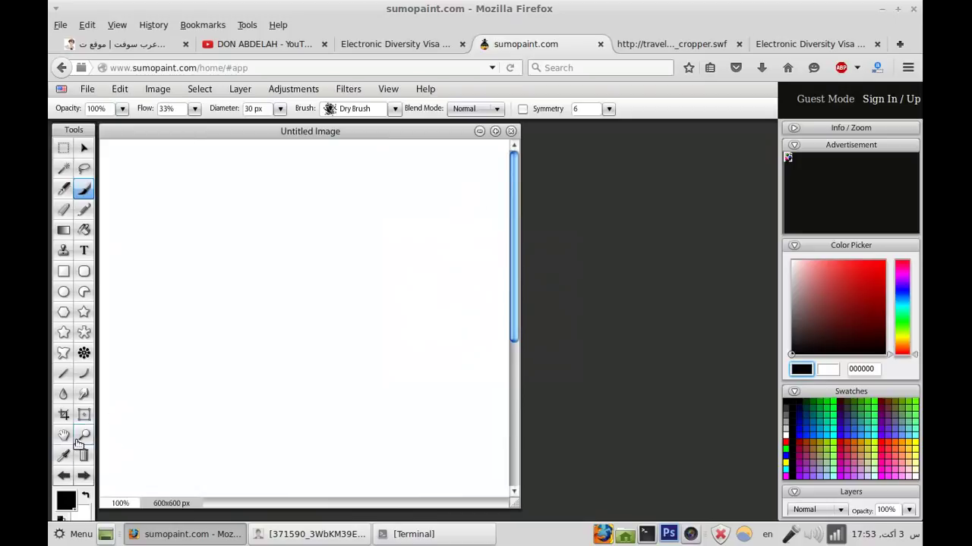
# Step: Zoom the canvas out to 75% and switch to the Rectangle Selection tool
pyautogui.click(83, 435)
pyautogui.click(120, 109)
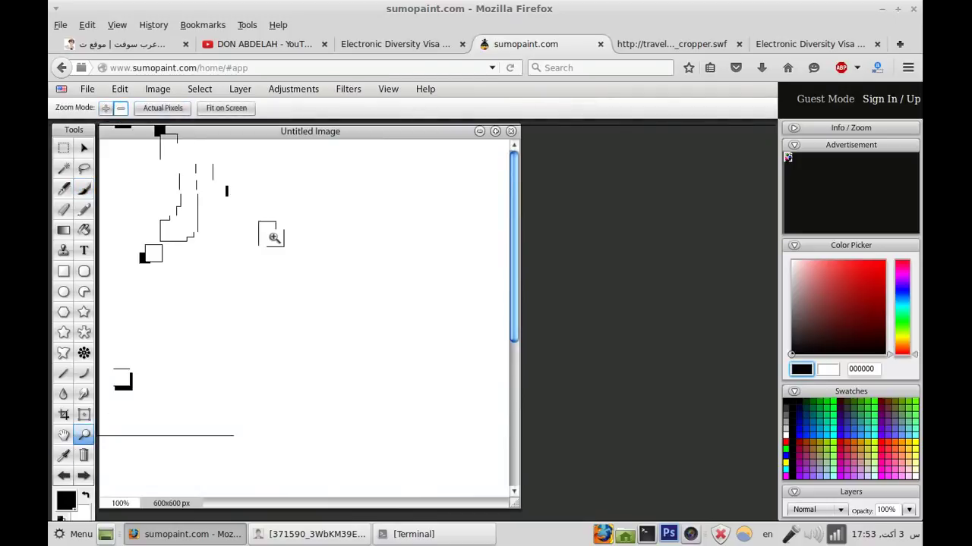
pyautogui.click(274, 238)
pyautogui.click(64, 150)
pyautogui.click(87, 89)
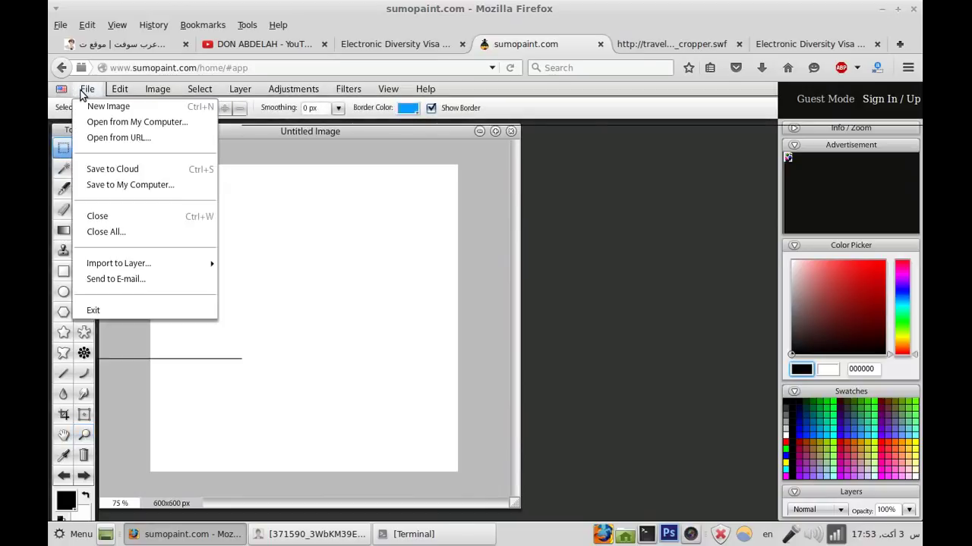
# Step: Open the 300 × 300 portrait photo from the computer, select all of it and copy it
pyautogui.click(140, 125)
pyautogui.click(404, 156)
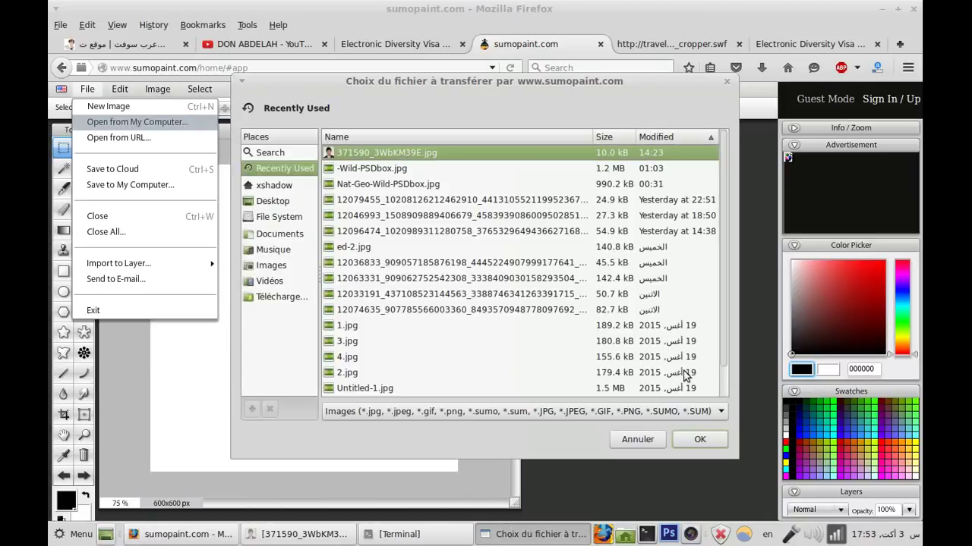
pyautogui.click(699, 442)
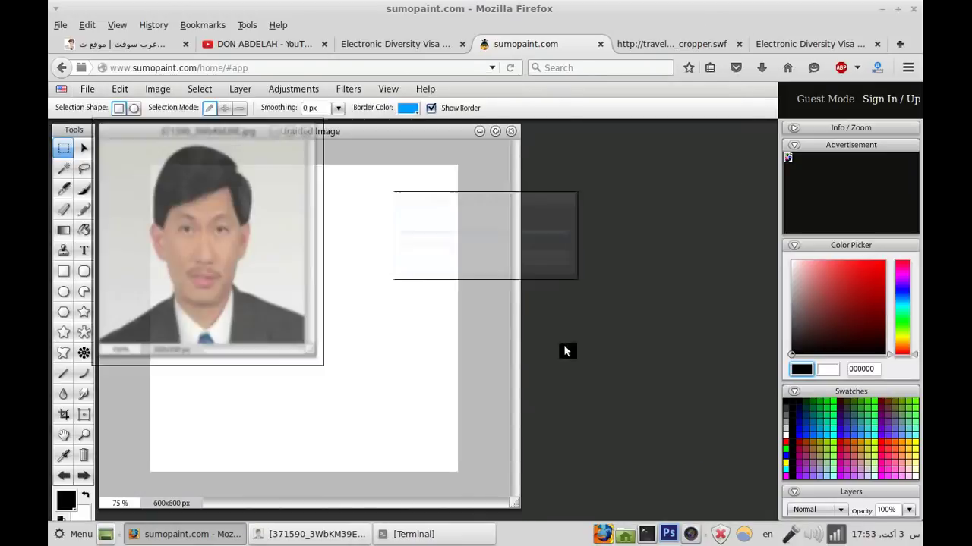
pyautogui.click(335, 358)
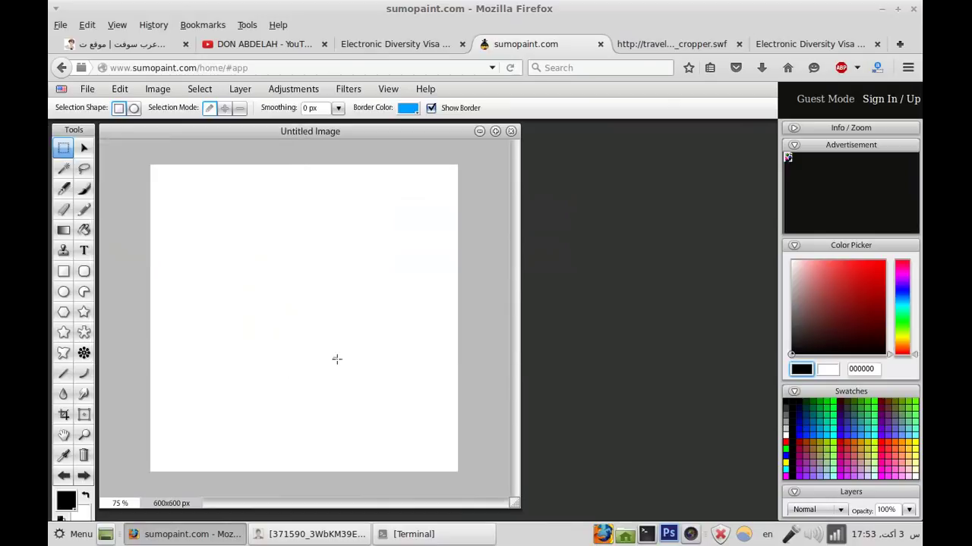
pyautogui.moveTo(388, 136); pyautogui.dragTo(508, 143)
pyautogui.click(236, 129)
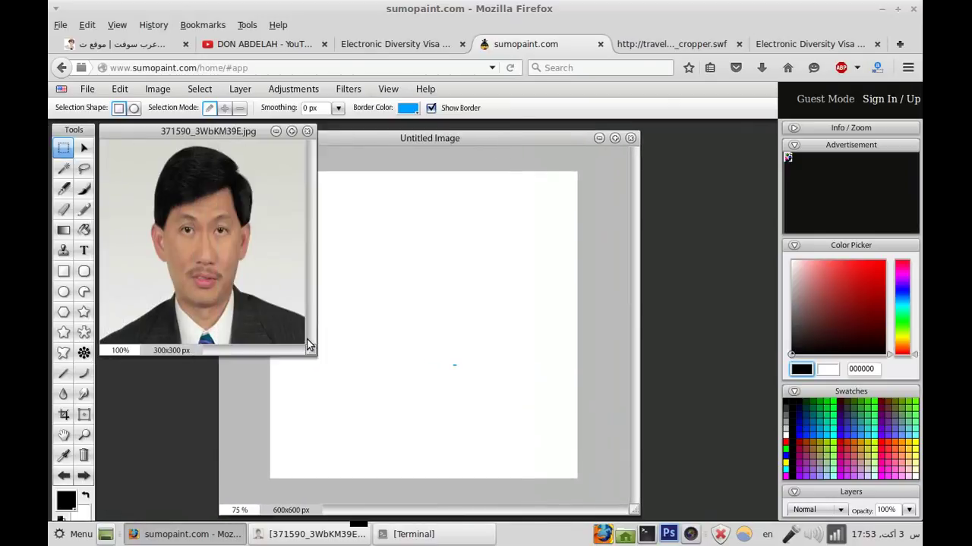
pyautogui.moveTo(312, 349); pyautogui.dragTo(447, 416)
pyautogui.moveTo(373, 169); pyautogui.dragTo(137, 410)
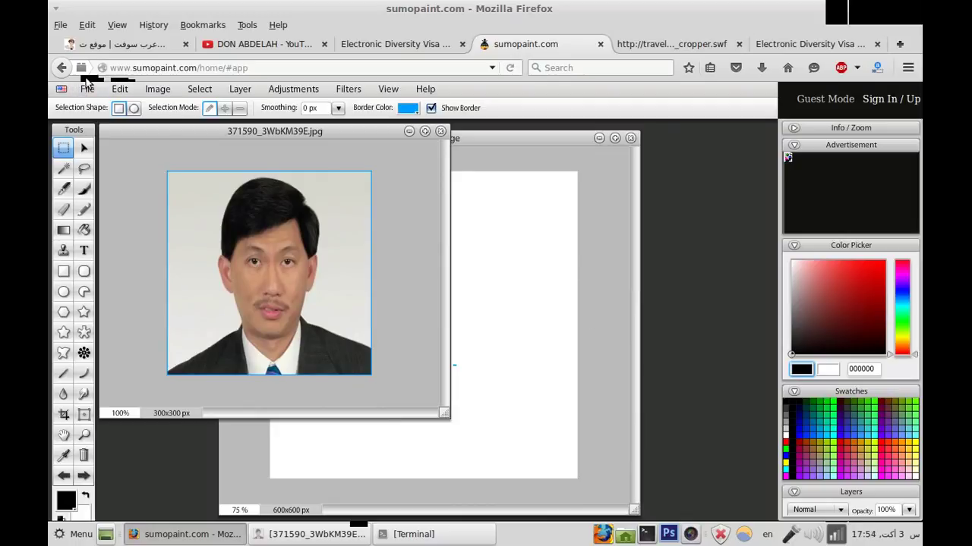
pyautogui.click(121, 89)
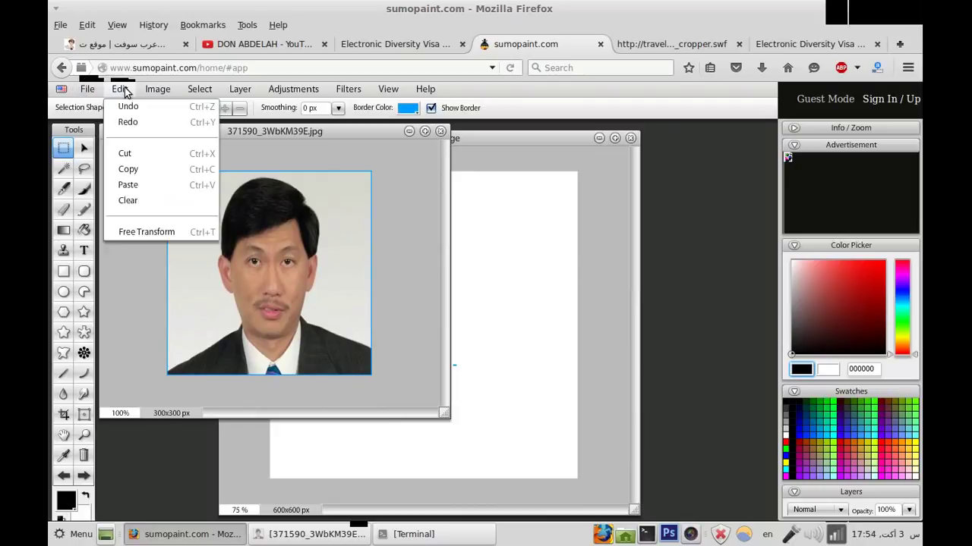
pyautogui.click(144, 165)
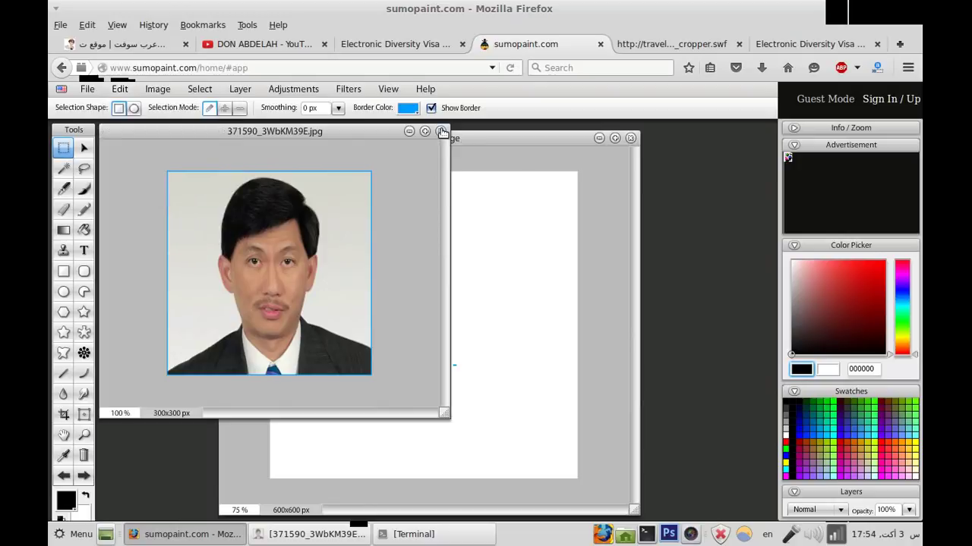
# Step: Close the original photo without saving, then paste it into the maximized Untitled Image
pyautogui.click(440, 131)
pyautogui.click(484, 314)
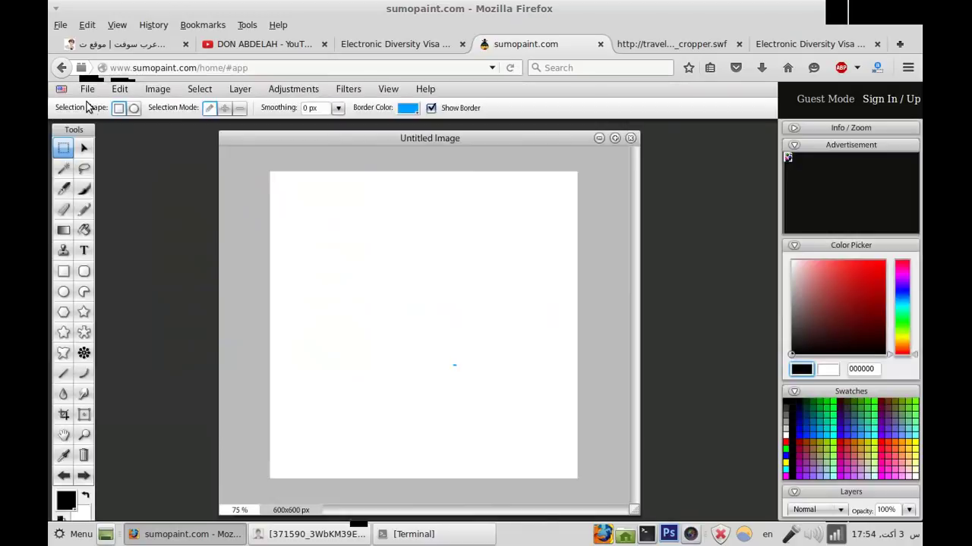
pyautogui.click(109, 91)
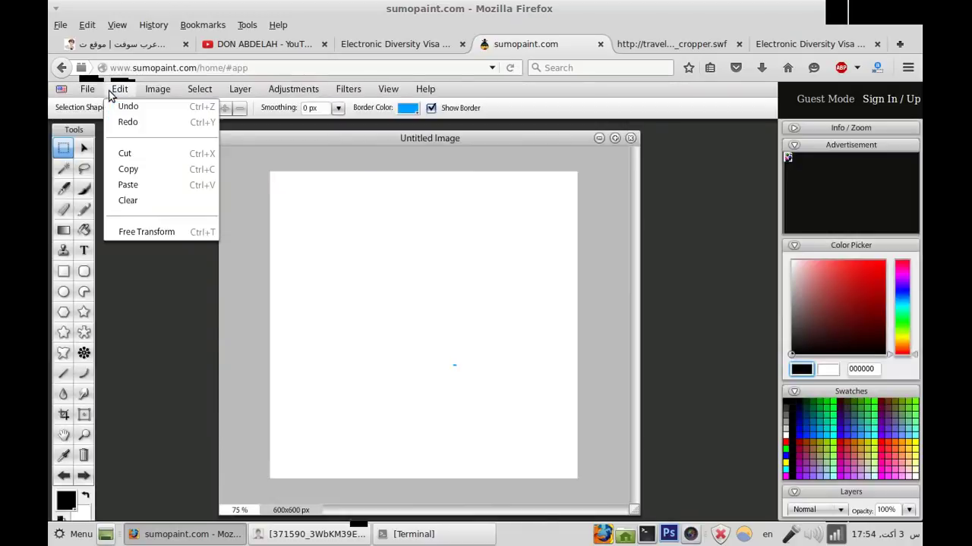
pyautogui.click(134, 192)
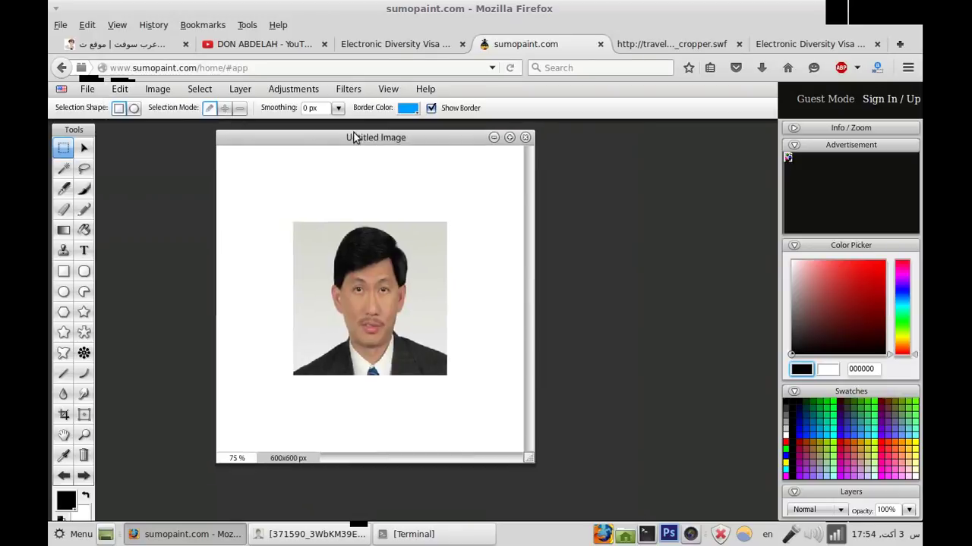
pyautogui.moveTo(374, 138); pyautogui.dragTo(316, 126)
pyautogui.click(452, 127)
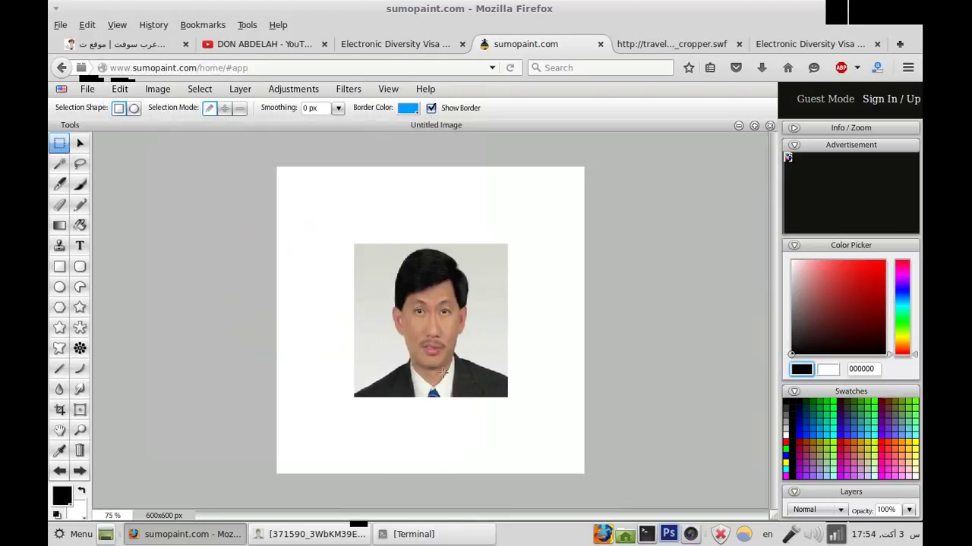
# Step: Free Transform the pasted portrait, dragging its edges out to all four 600x600 canvas edges
pyautogui.rightClick(428, 308)
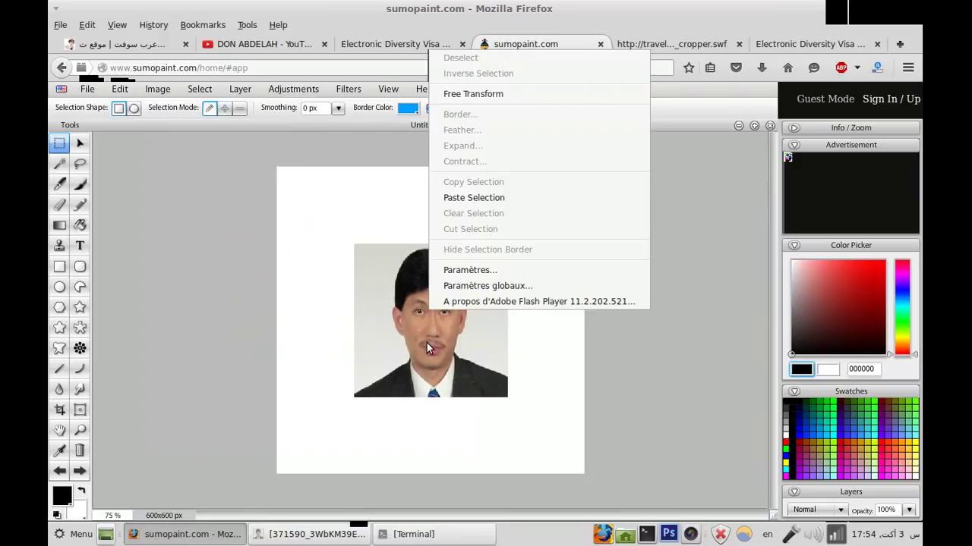
pyautogui.click(466, 95)
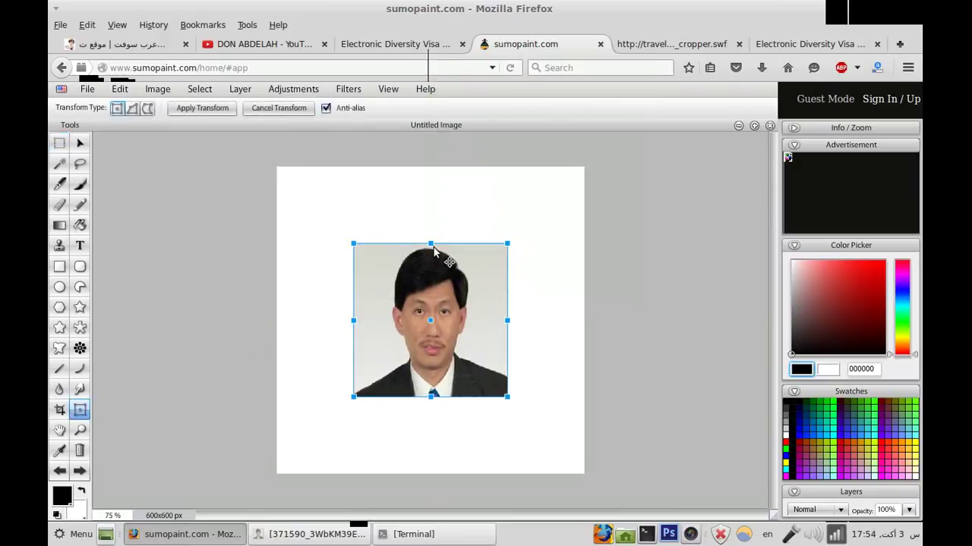
pyautogui.moveTo(431, 244); pyautogui.dragTo(426, 170)
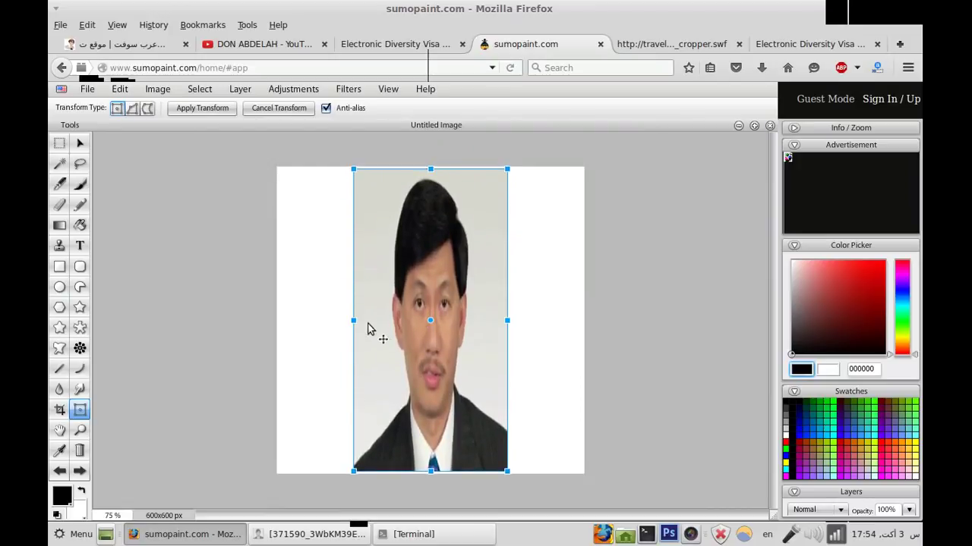
pyautogui.moveTo(354, 322); pyautogui.dragTo(277, 325)
pyautogui.moveTo(431, 473); pyautogui.dragTo(430, 475)
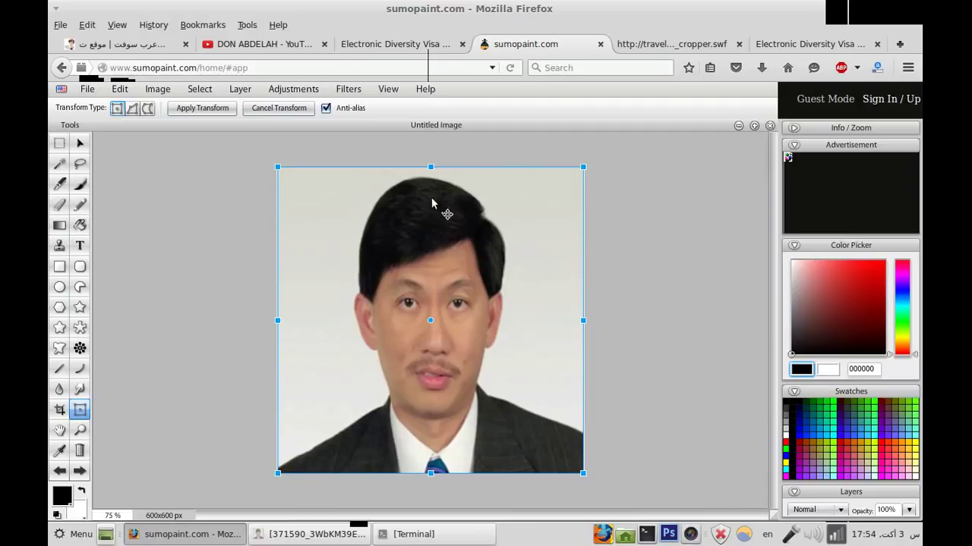
pyautogui.moveTo(428, 167); pyautogui.dragTo(428, 168)
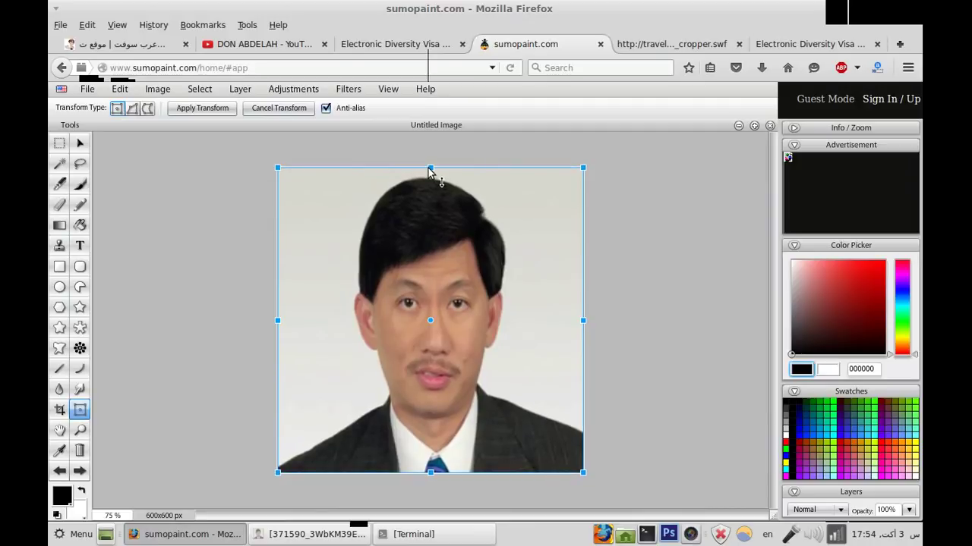
pyautogui.moveTo(279, 321); pyautogui.dragTo(277, 321)
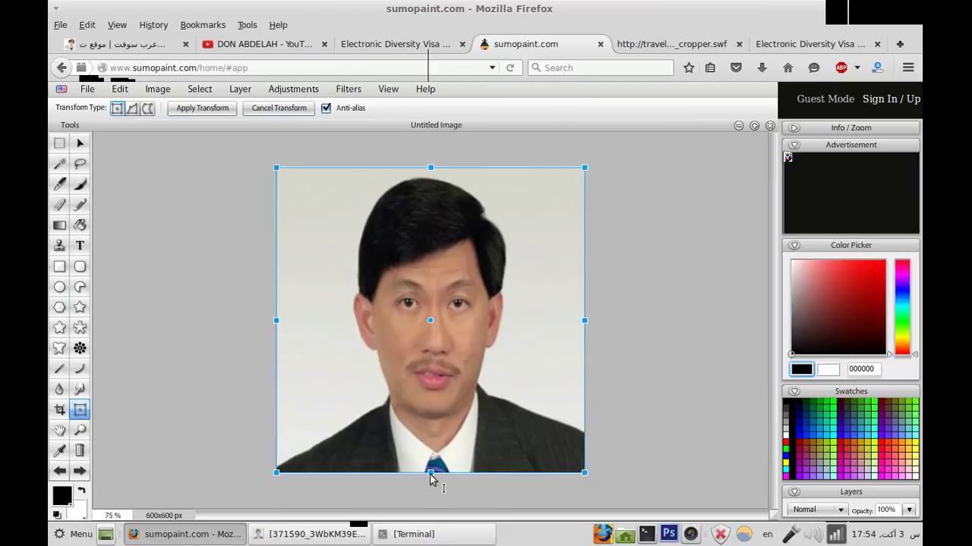
pyautogui.moveTo(431, 473); pyautogui.dragTo(430, 477)
pyautogui.click(59, 143)
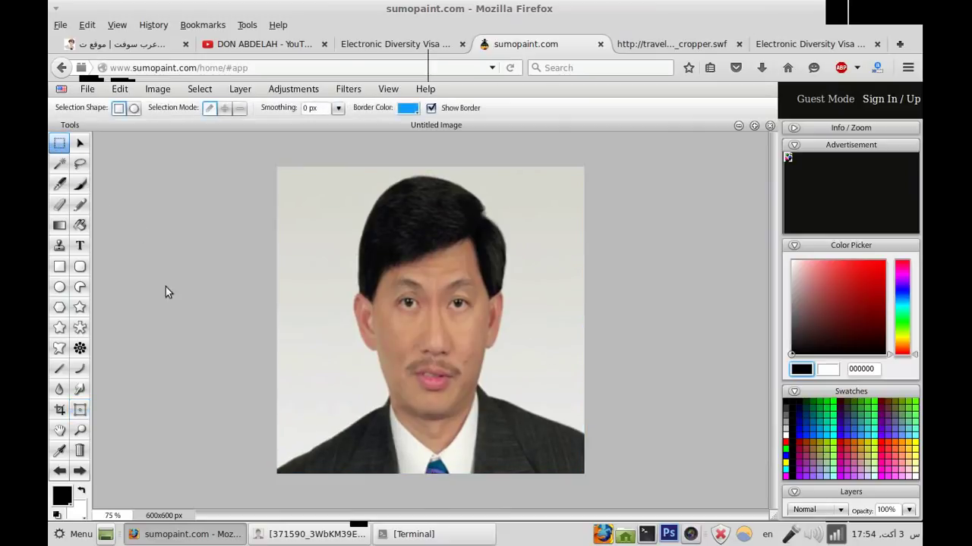
# Step: Save the image to the Desktop as Untitled_Image.jpg, JPG format at quality 100
pyautogui.click(88, 89)
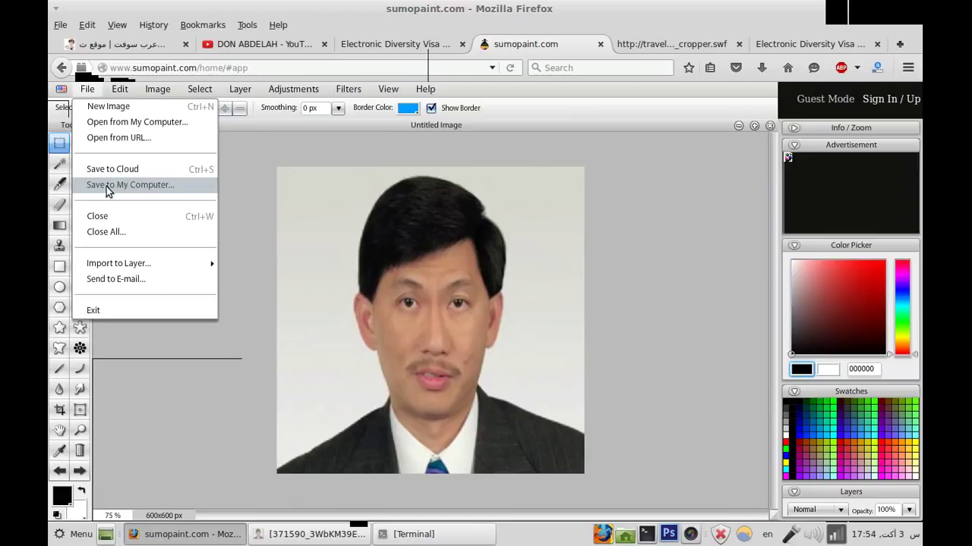
pyautogui.click(130, 185)
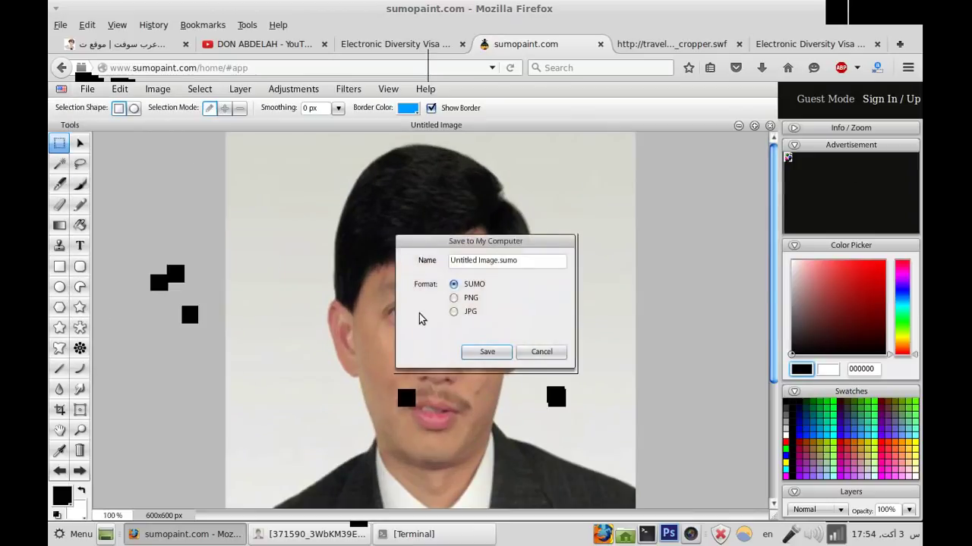
pyautogui.click(454, 313)
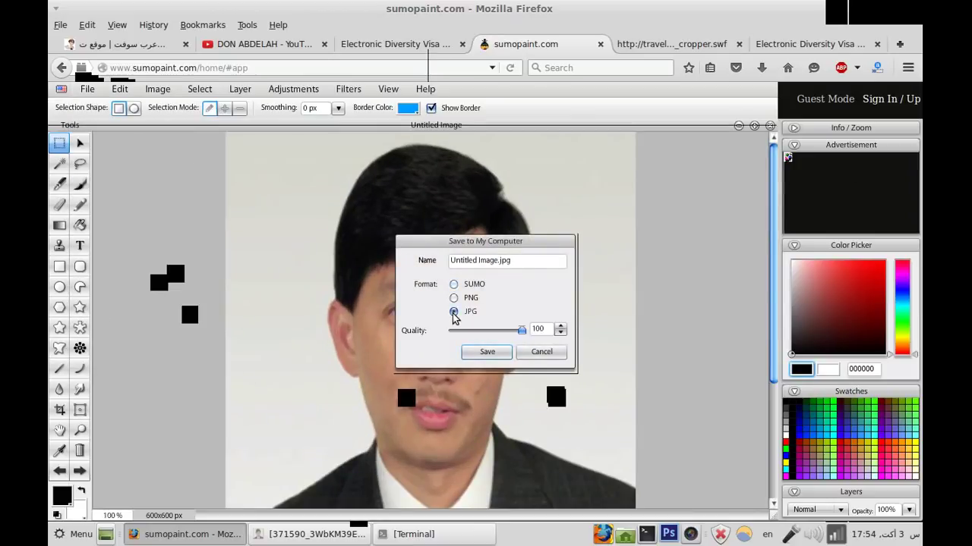
pyautogui.moveTo(495, 262); pyautogui.dragTo(449, 262)
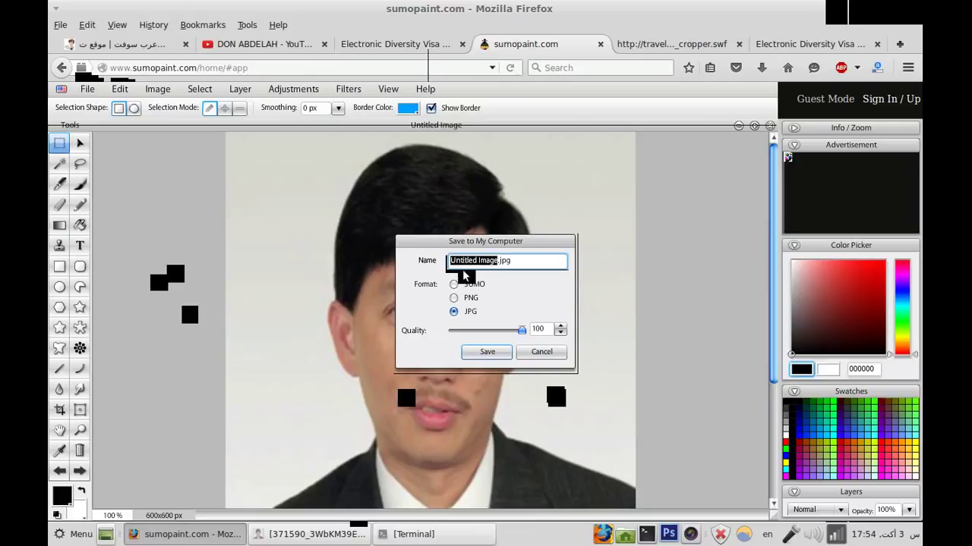
pyautogui.click(492, 354)
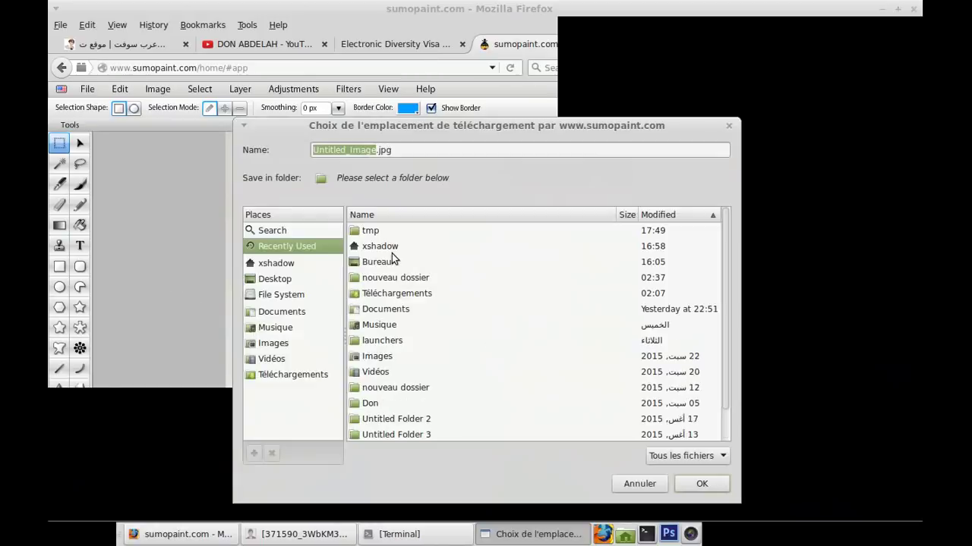
pyautogui.click(287, 277)
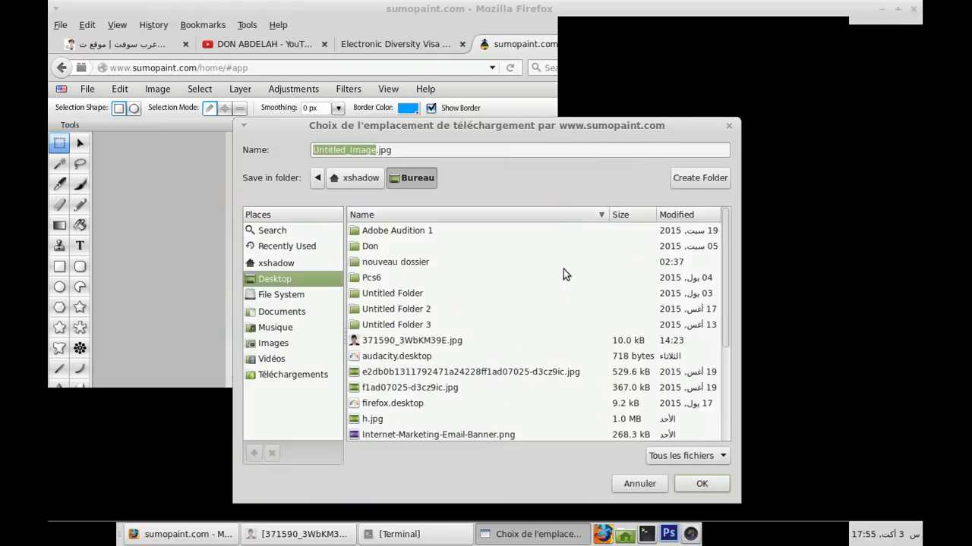
pyautogui.click(691, 482)
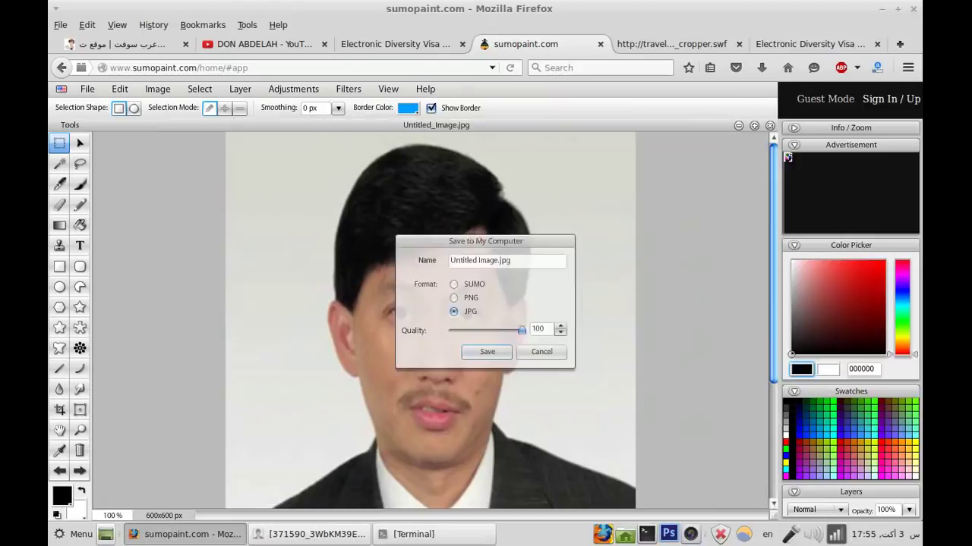
# Step: Close the Sumo Paint tab, review the visa form's photo section, and go to the FIG_cropper tab
pyautogui.click(600, 44)
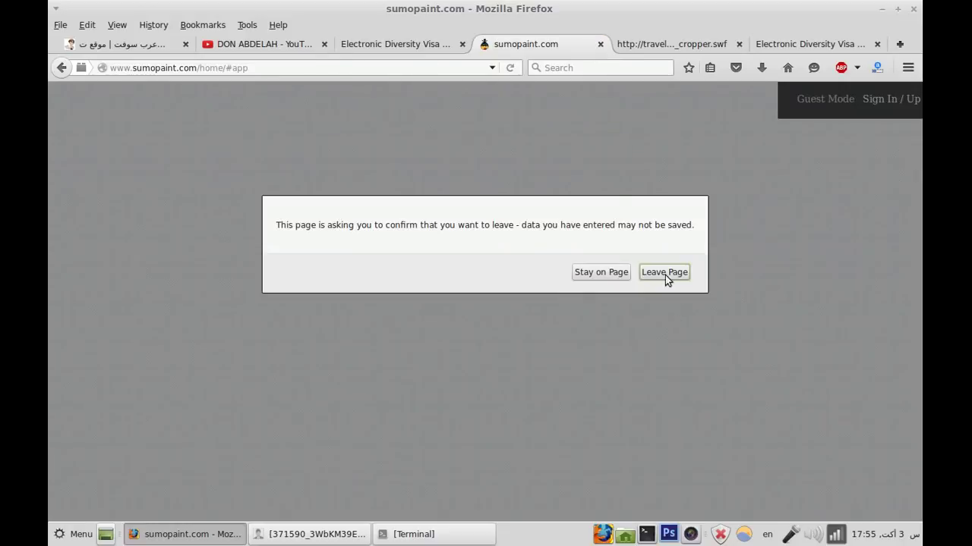
pyautogui.click(664, 272)
pyautogui.click(443, 44)
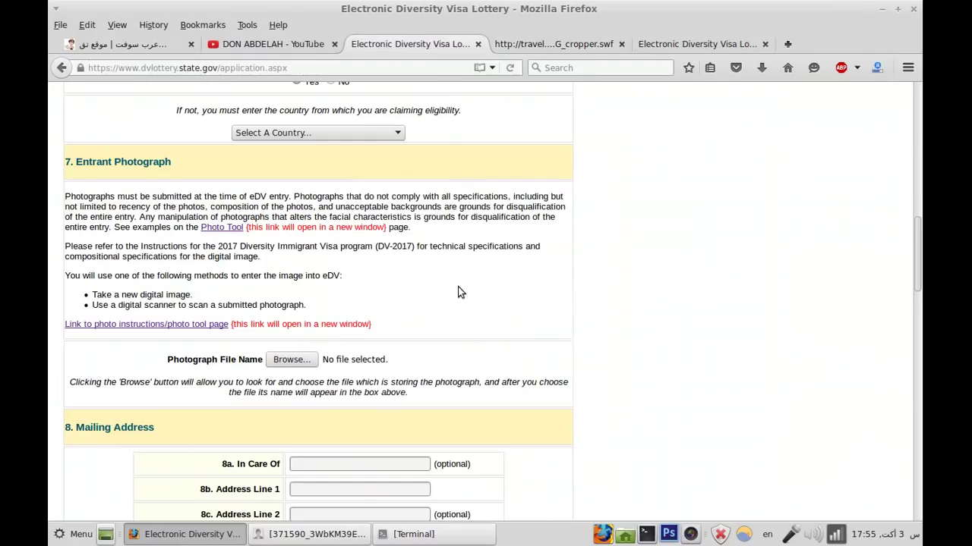
pyautogui.scroll(-1, 455, 296)
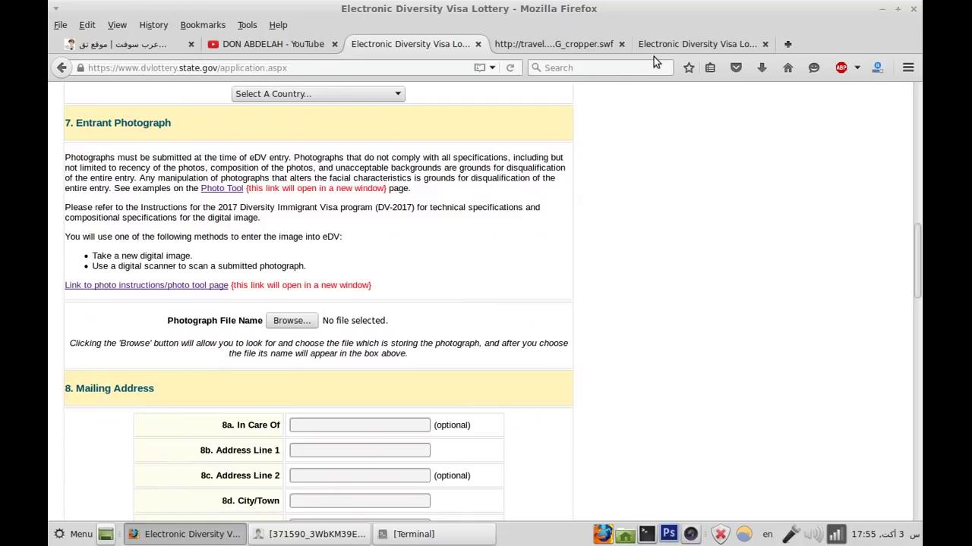
pyautogui.click(559, 45)
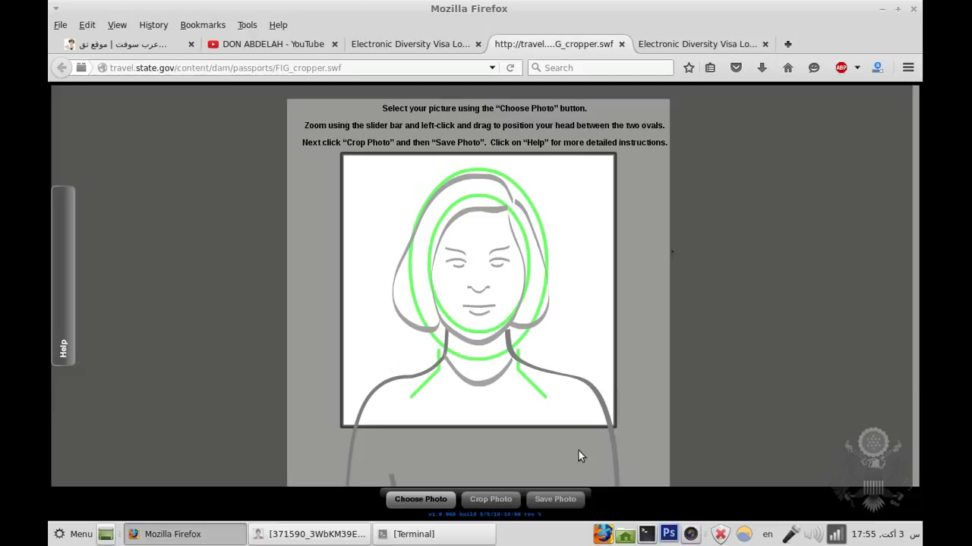
# Step: Load the original 371590_3WbKM39E.jpg photo into the cropper through Choose Photo
pyautogui.click(178, 68)
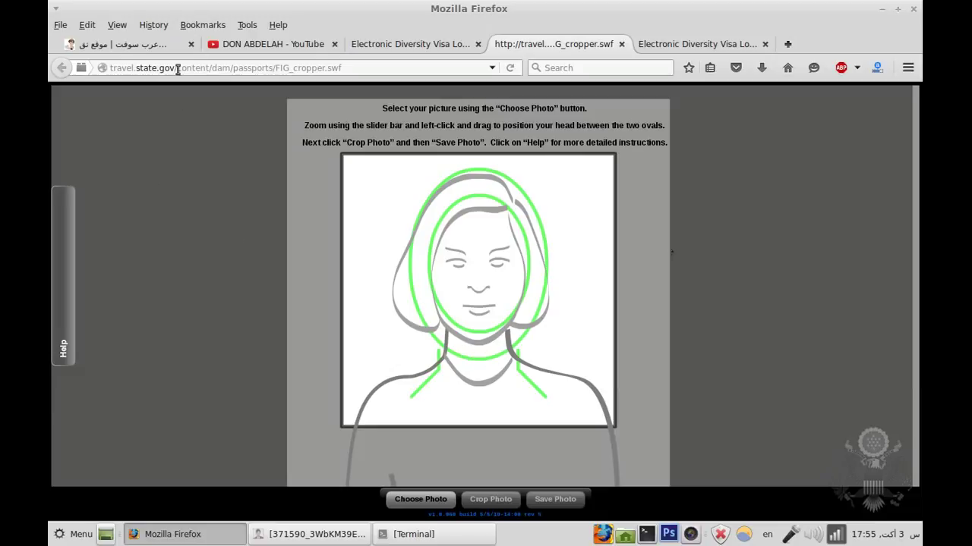
pyautogui.click(413, 506)
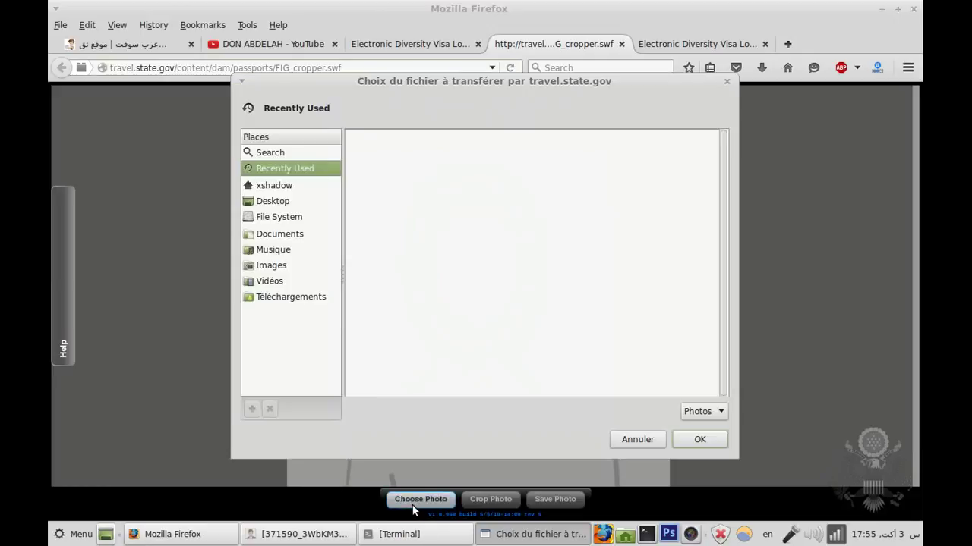
pyautogui.click(400, 156)
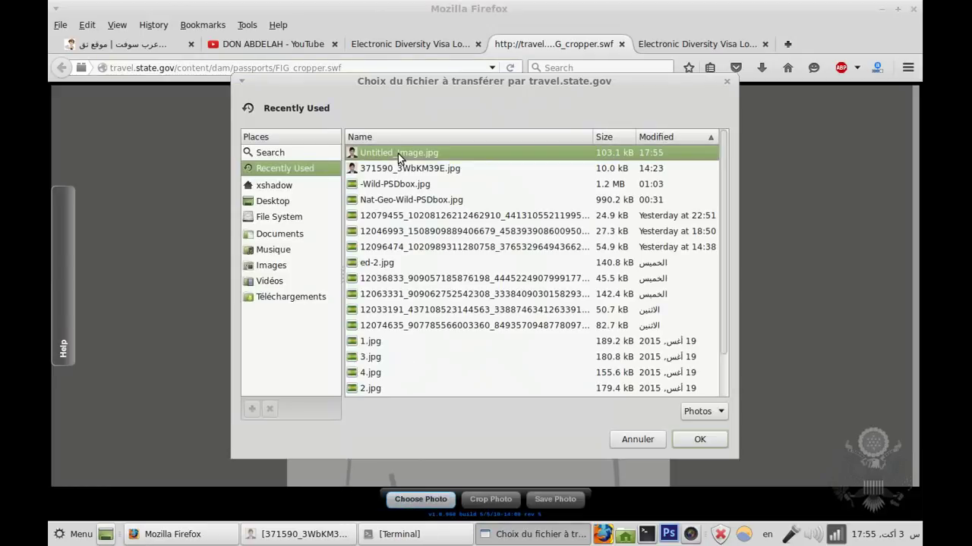
pyautogui.click(698, 438)
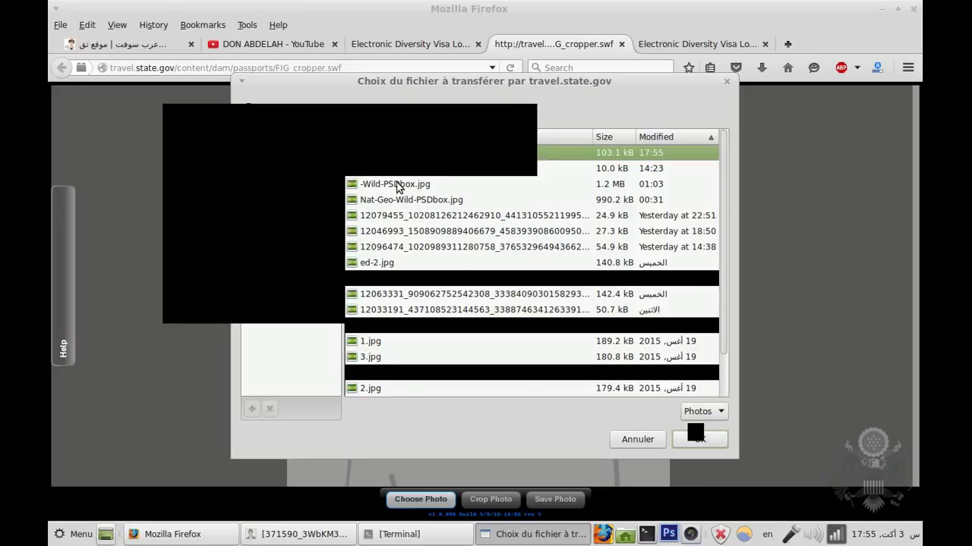
pyautogui.click(395, 169)
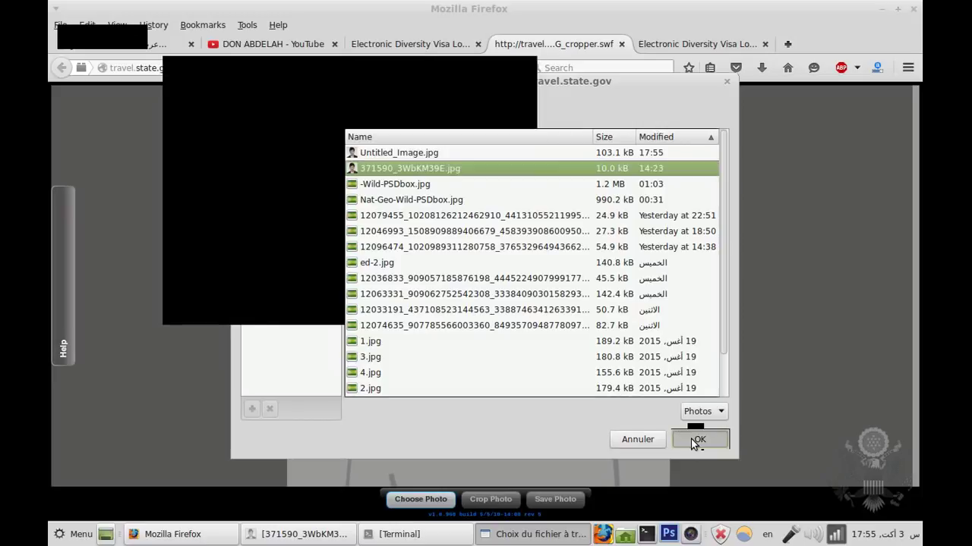
pyautogui.click(691, 440)
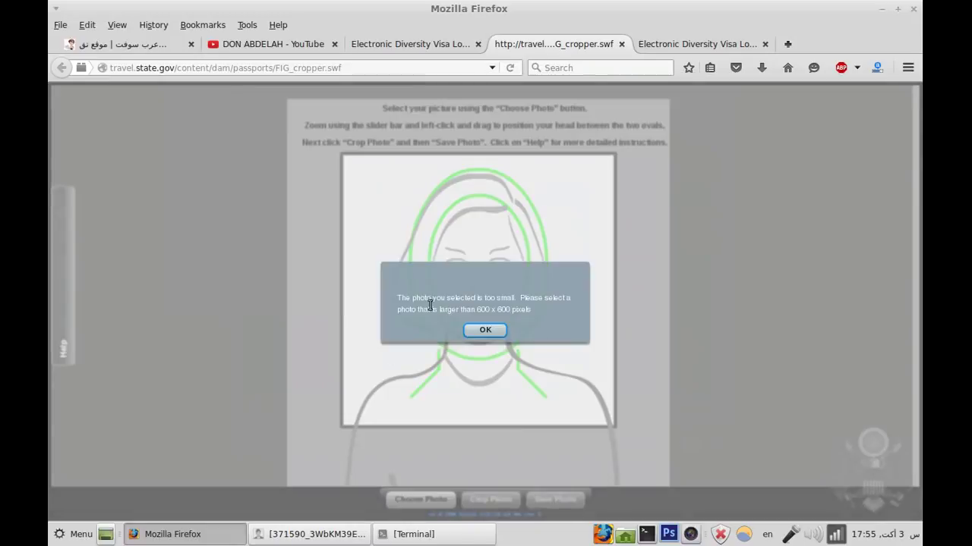
# Step: Note the 600 x 600 pixel minimum in the too-small warning, dismiss it, and reopen Choose Photo
pyautogui.doubleClick(504, 310)
pyautogui.moveTo(504, 310); pyautogui.dragTo(475, 309)
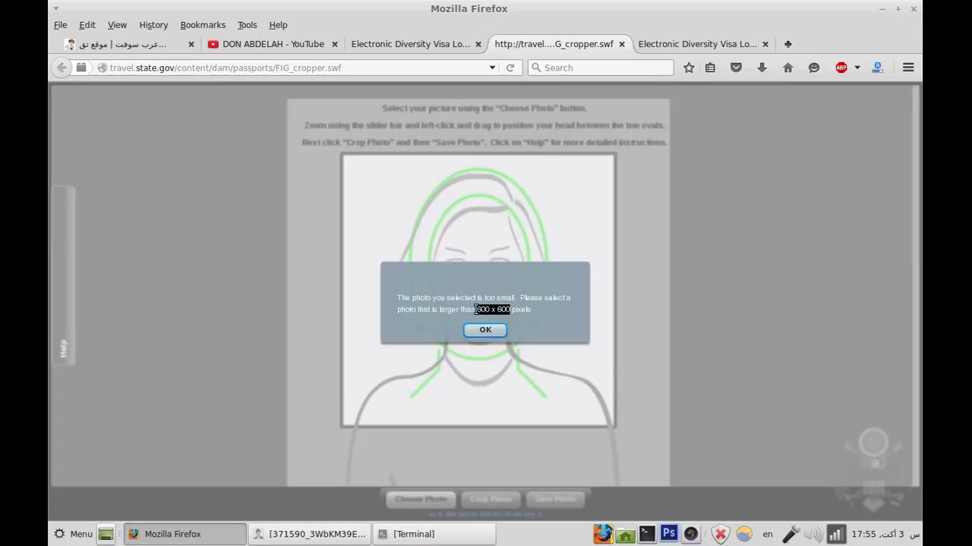
pyautogui.click(477, 310)
pyautogui.doubleClick(498, 309)
pyautogui.moveTo(498, 310); pyautogui.dragTo(475, 310)
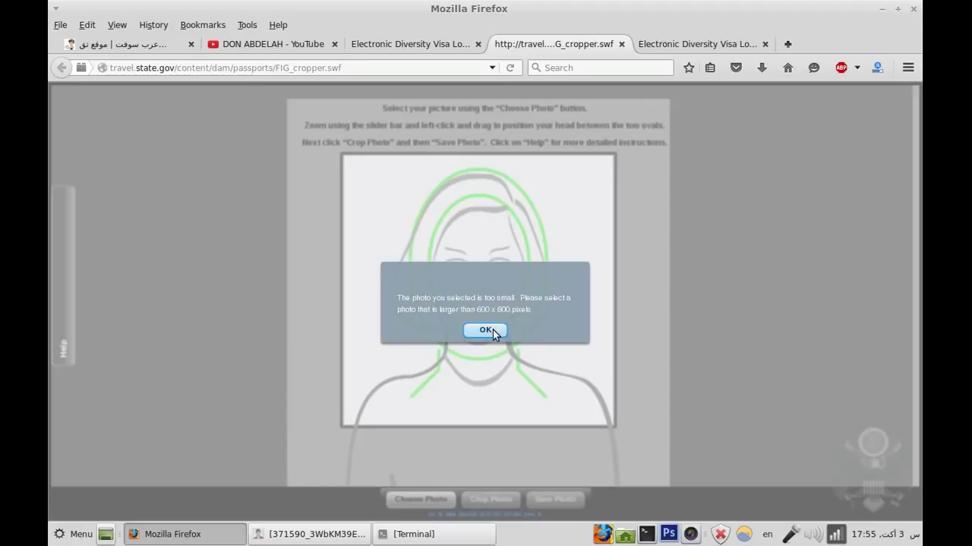
pyautogui.click(494, 330)
pyautogui.click(421, 500)
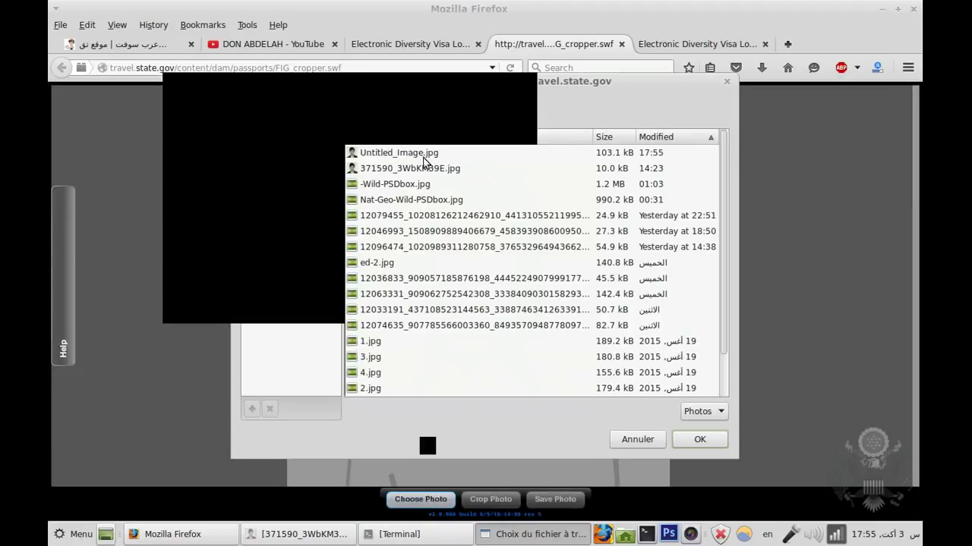
# Step: Load Untitled_Image.jpg, zoom it out, and place the face between the two green ovals
pyautogui.click(700, 440)
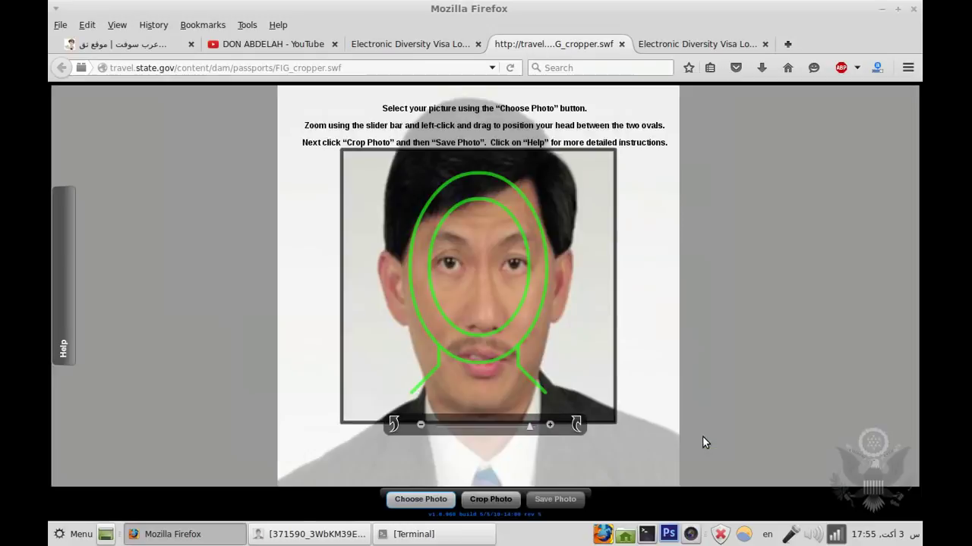
pyautogui.moveTo(530, 425); pyautogui.dragTo(434, 426)
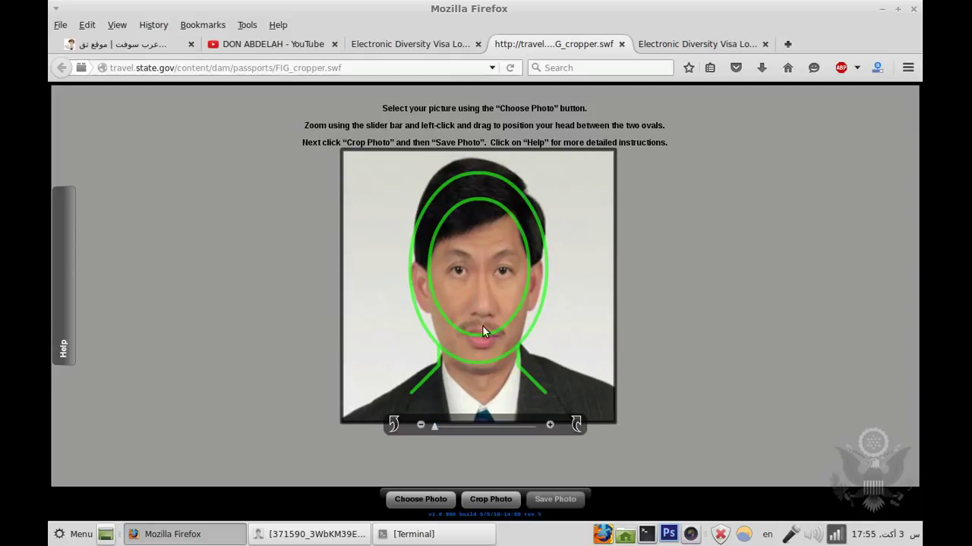
pyautogui.moveTo(481, 345); pyautogui.dragTo(481, 311)
pyautogui.moveTo(481, 312); pyautogui.dragTo(478, 330)
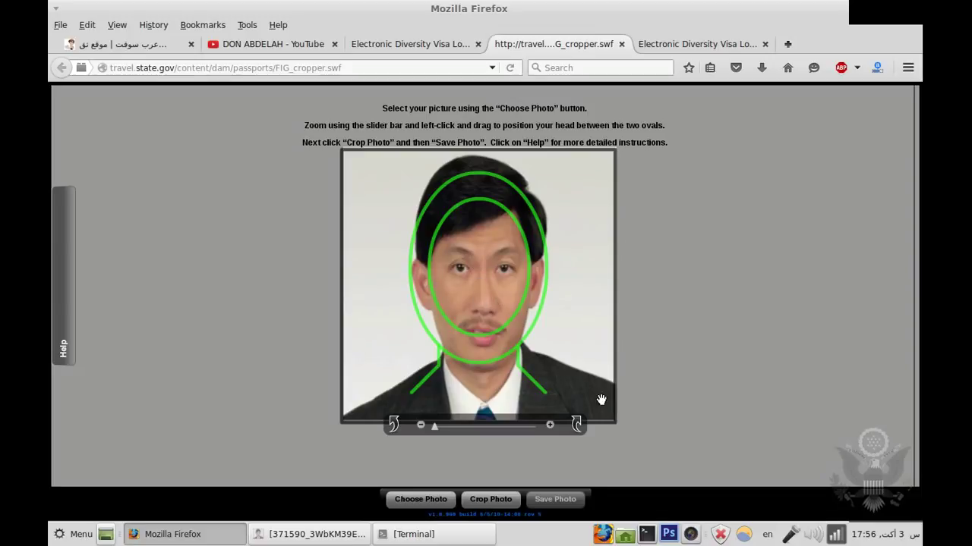
pyautogui.click(58, 280)
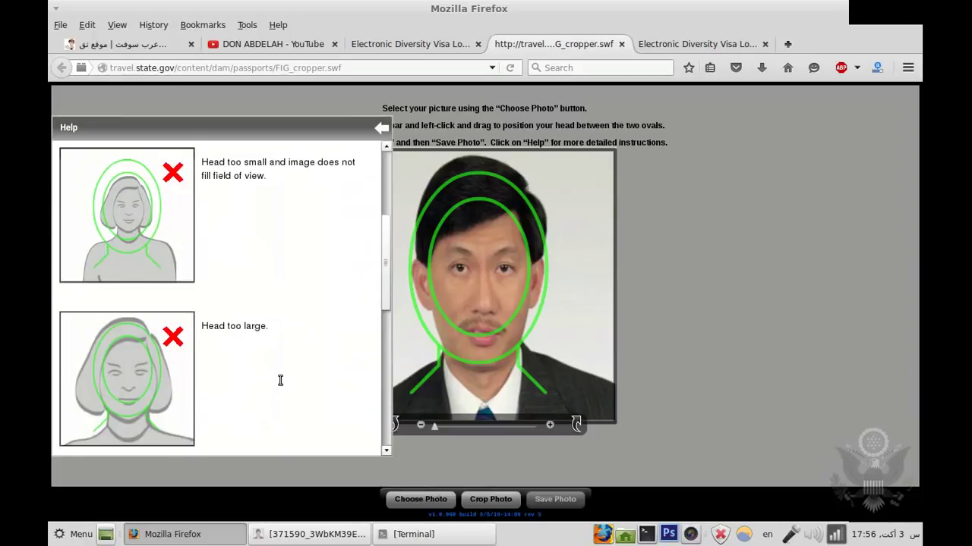
pyautogui.scroll(4, 279, 383)
pyautogui.scroll(1, 169, 222)
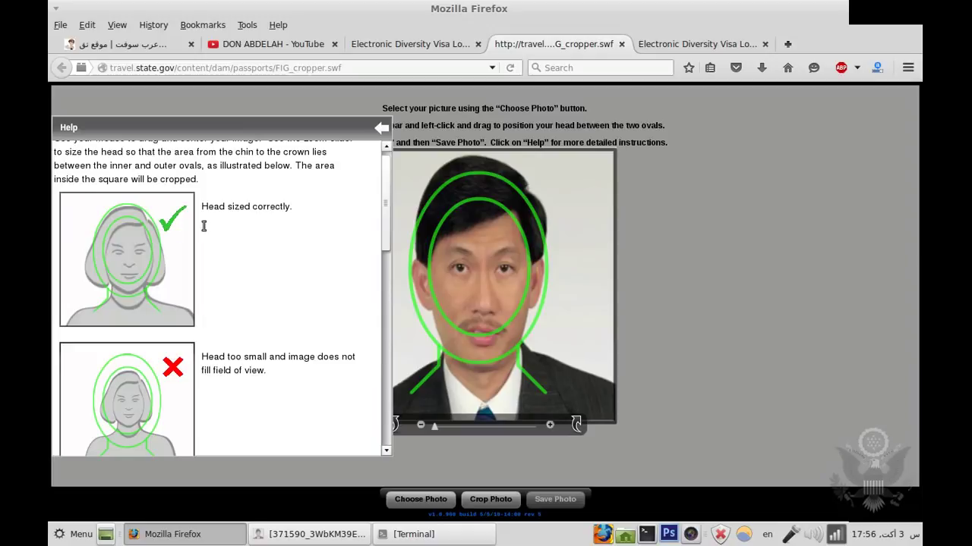
pyautogui.scroll(-3, 217, 275)
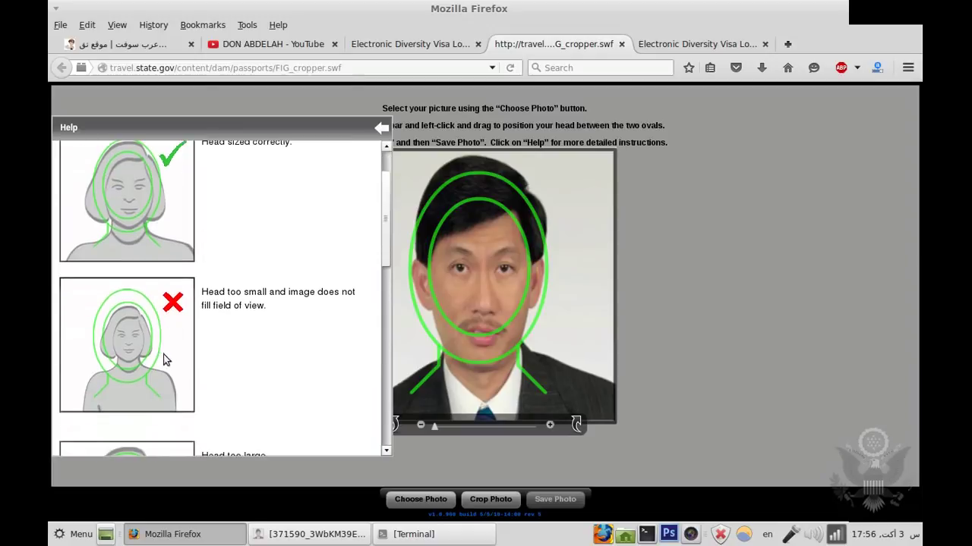
pyautogui.scroll(-1, 156, 345)
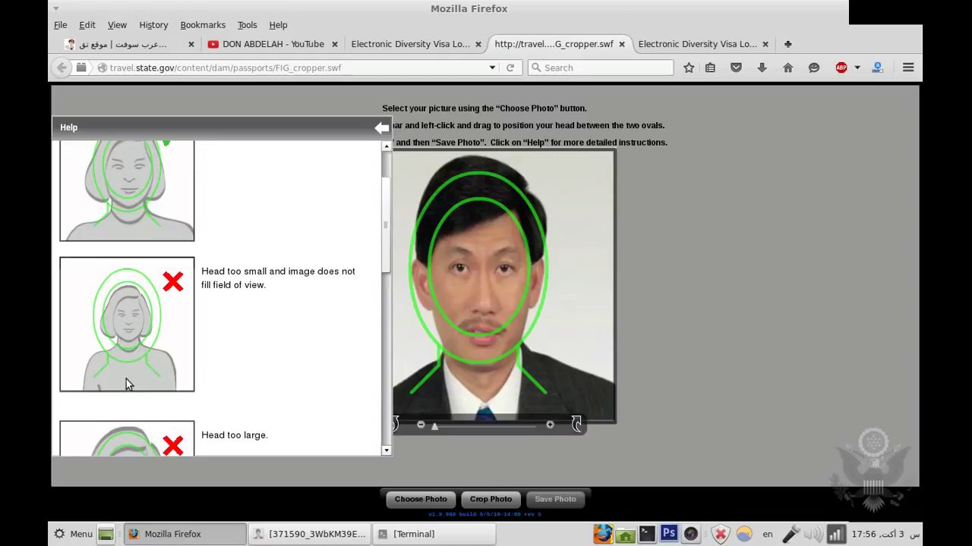
pyautogui.scroll(-5, 137, 383)
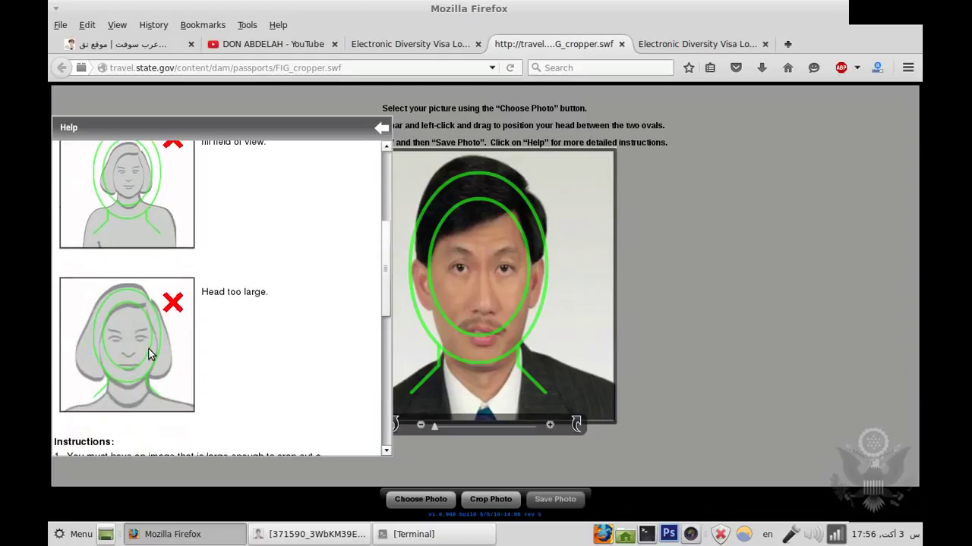
pyautogui.scroll(-1, 166, 344)
pyautogui.scroll(9, 213, 316)
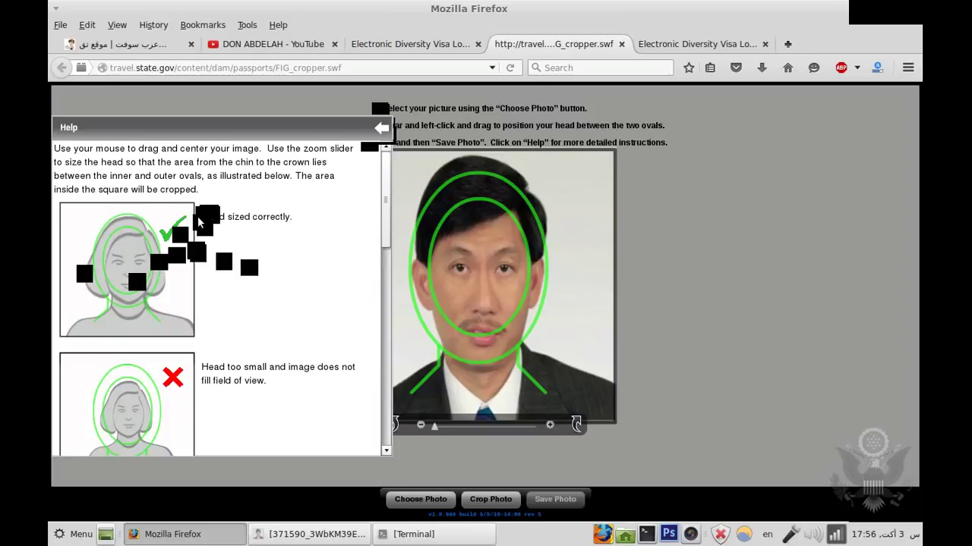
pyautogui.click(381, 128)
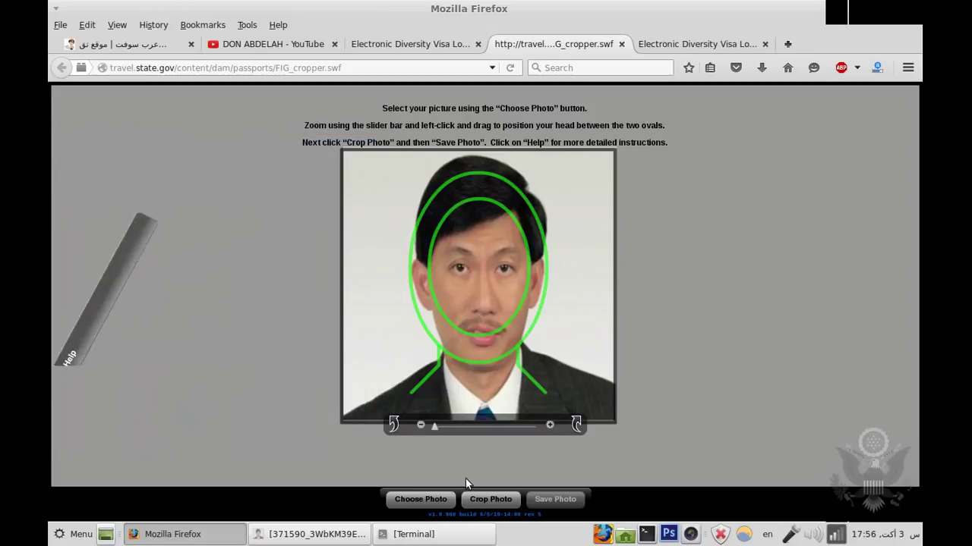
pyautogui.click(491, 500)
# Step: Dismiss the reposition warning and return to the photo validation page after checking the DV form
pyautogui.click(486, 342)
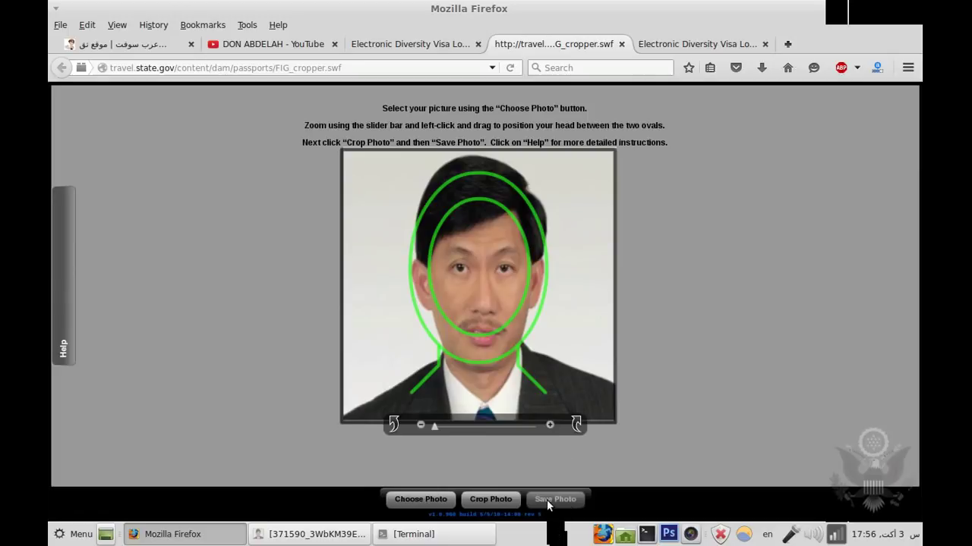
pyautogui.click(644, 44)
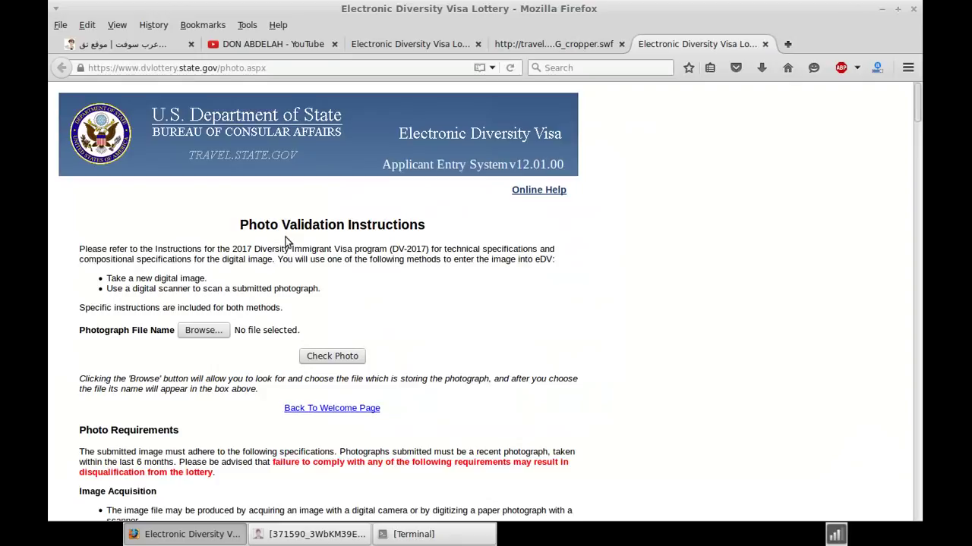
pyautogui.click(433, 45)
pyautogui.scroll(10, 515, 170)
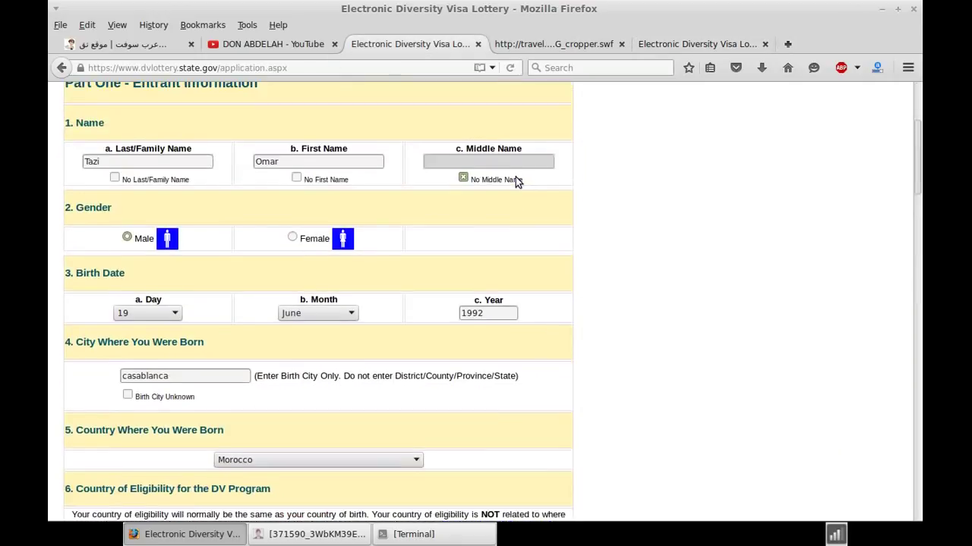
pyautogui.scroll(3, 515, 175)
pyautogui.click(723, 45)
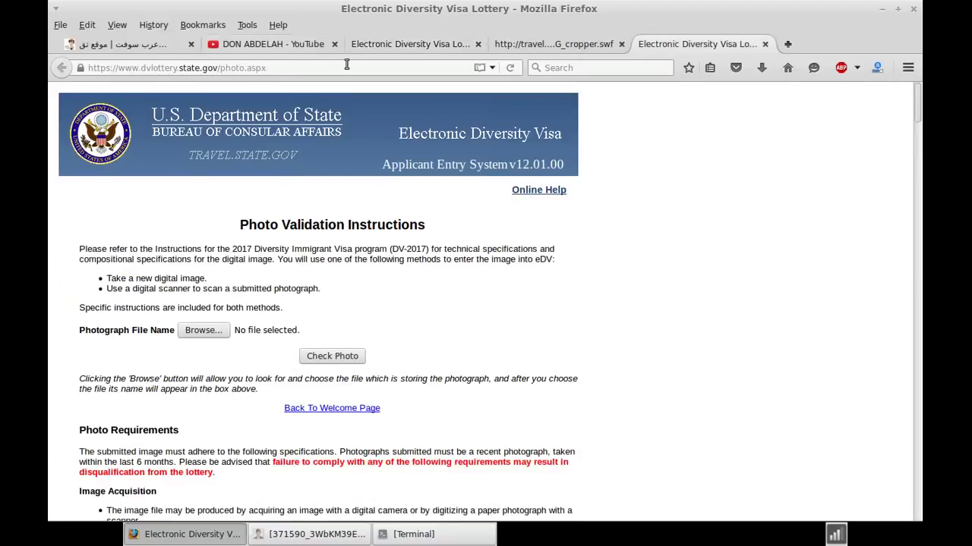
# Step: Check Untitled_Image.jpg on the validation page and confirm the result reports it valid
pyautogui.click(191, 330)
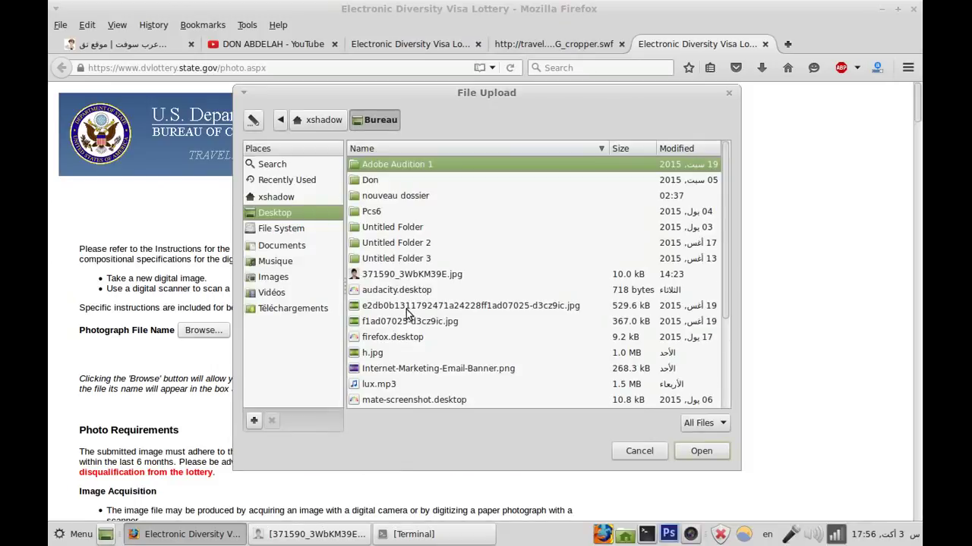
pyautogui.scroll(-2, 406, 311)
pyautogui.scroll(-2, 406, 310)
pyautogui.click(414, 401)
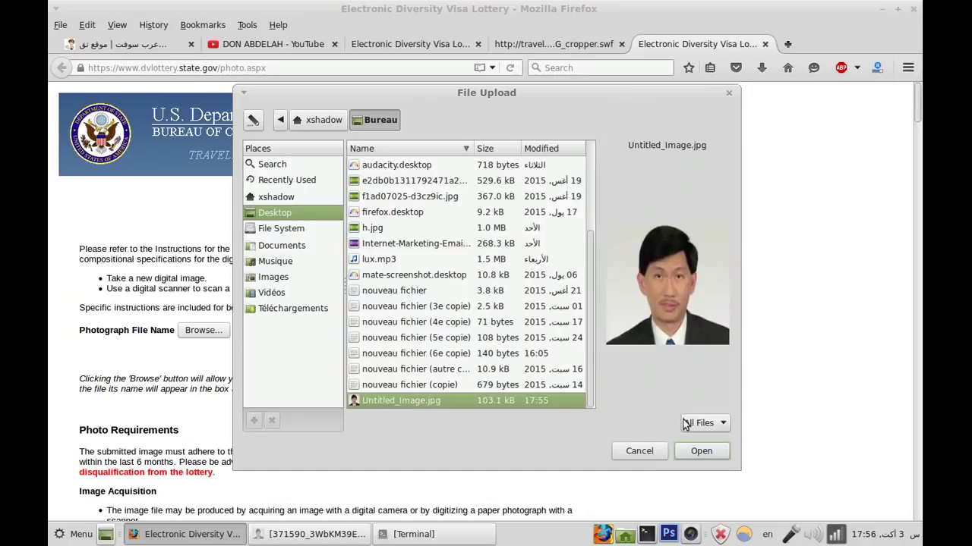
pyautogui.click(680, 452)
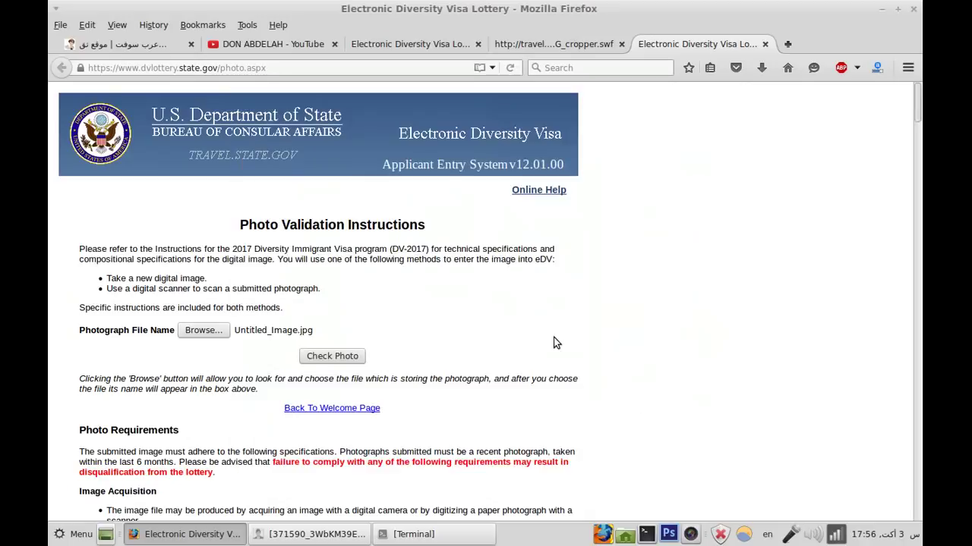
pyautogui.scroll(-2, 502, 347)
pyautogui.click(334, 280)
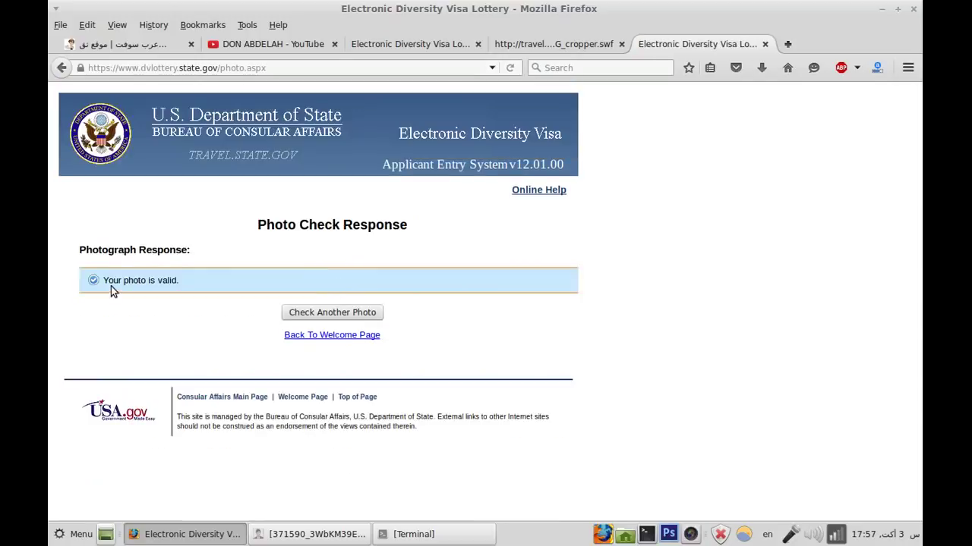
pyautogui.doubleClick(104, 280)
pyautogui.moveTo(158, 280); pyautogui.dragTo(181, 281)
# Step: Close the validation and cropper tabs and attach Untitled_Image.jpg as the section 7 entrant photograph
pyautogui.click(763, 44)
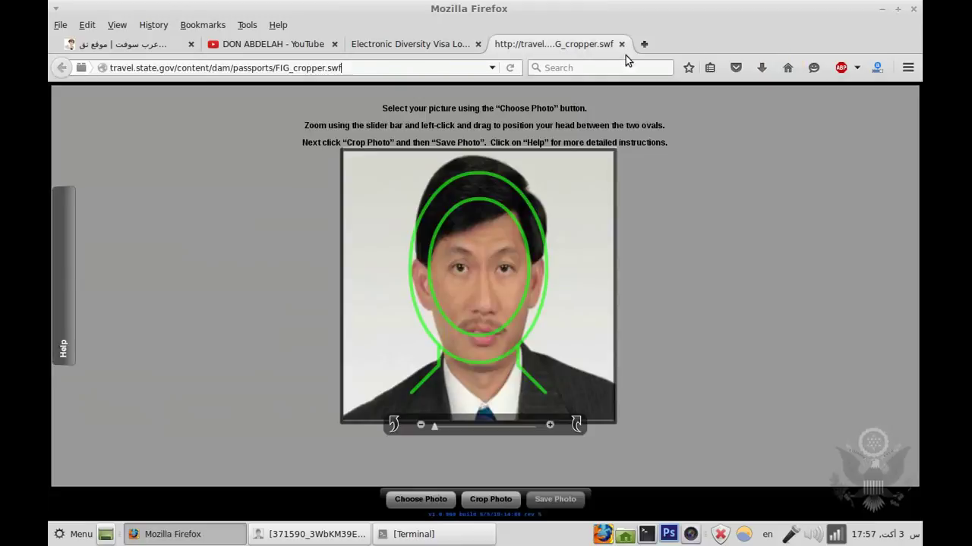
pyautogui.click(621, 44)
pyautogui.scroll(-15, 600, 238)
pyautogui.scroll(-1, 599, 244)
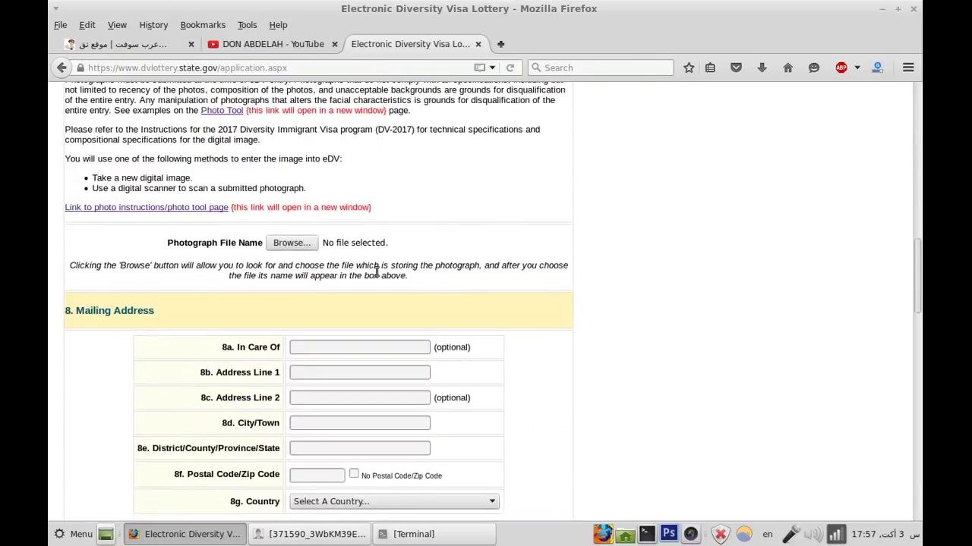
pyautogui.click(307, 244)
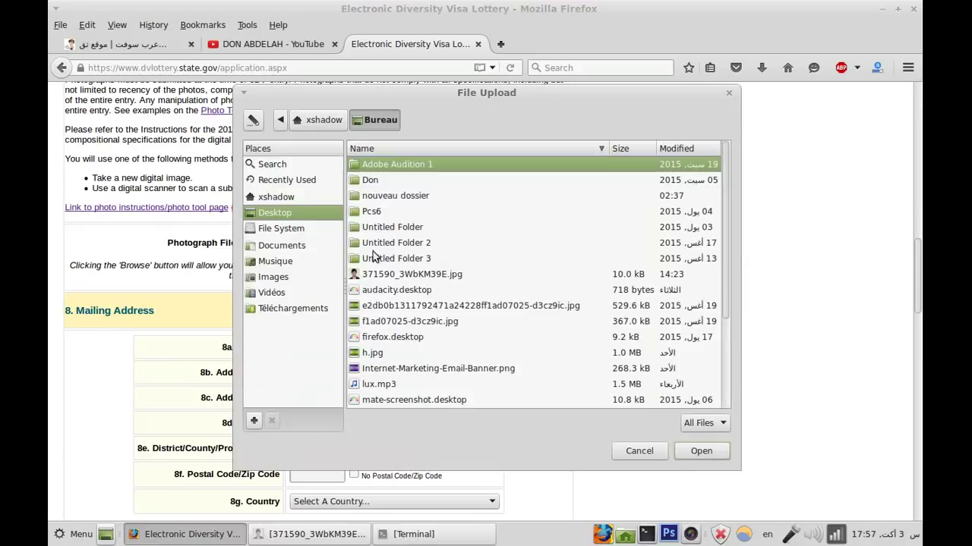
pyautogui.scroll(-5, 478, 292)
pyautogui.click(380, 405)
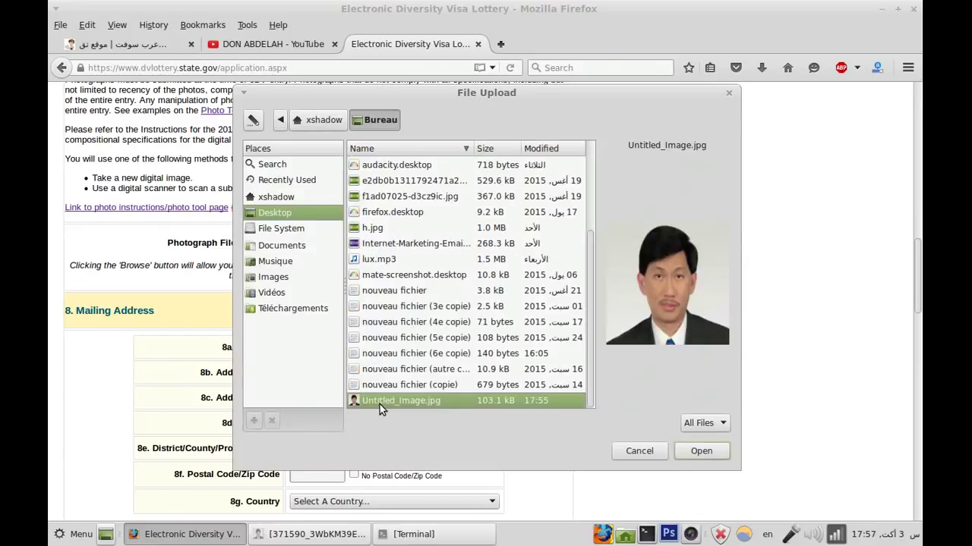
pyautogui.click(687, 456)
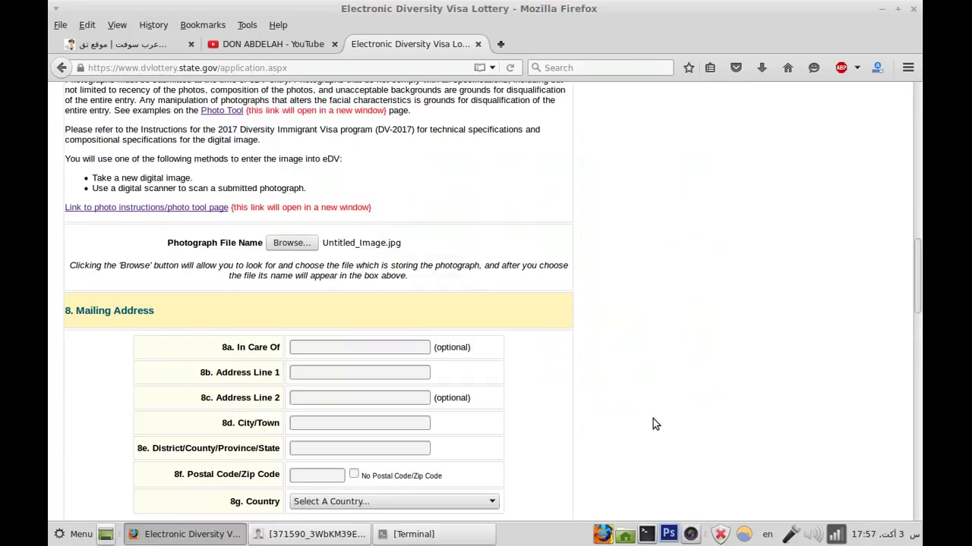
pyautogui.scroll(-3, 460, 393)
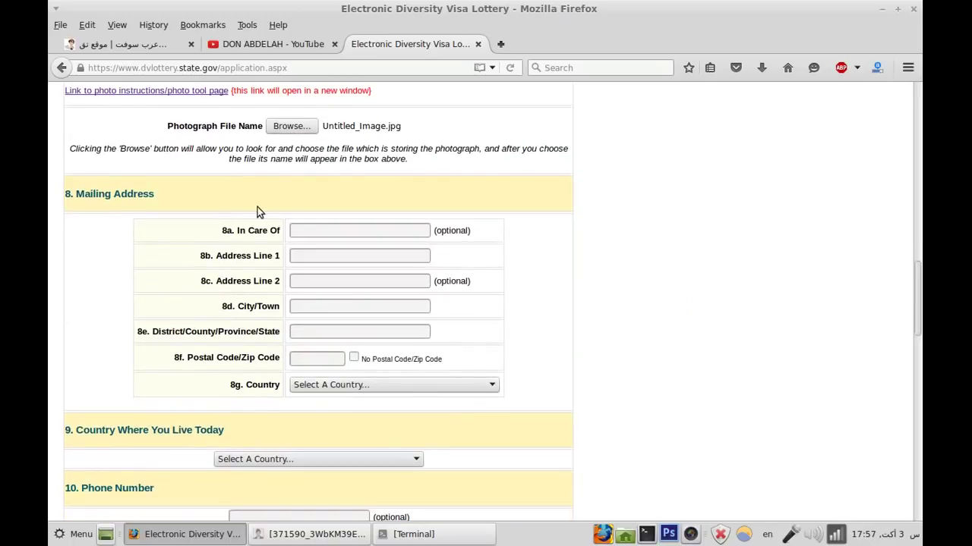
# Step: Clear the stray letter from the In Care Of field
pyautogui.click(305, 231)
pyautogui.press('BackSpace')
pyautogui.scroll(8, 681, 341)
pyautogui.scroll(5, 675, 343)
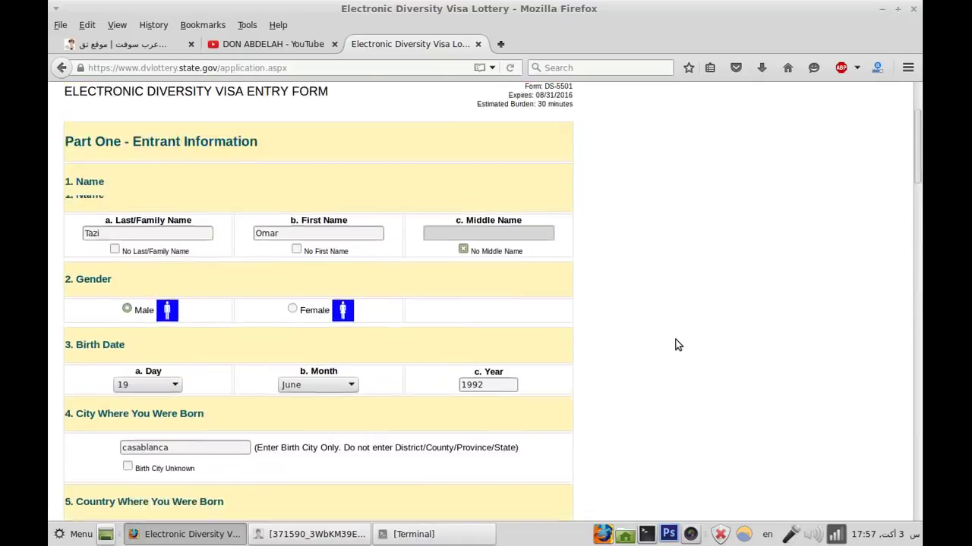
pyautogui.scroll(-4, 660, 359)
pyautogui.scroll(-10, 659, 362)
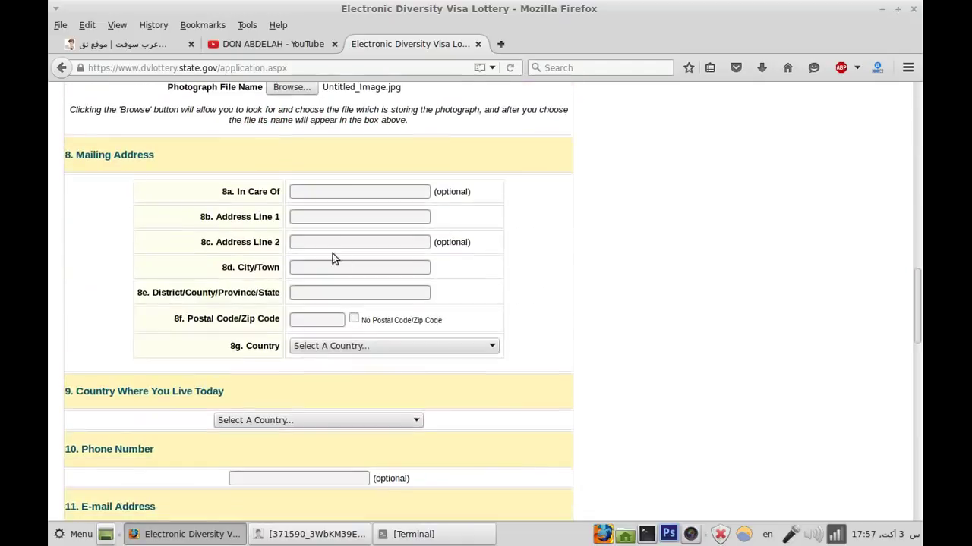
# Step: Fill in the In Care Of name and the first street line of the mailing address
pyautogui.click(337, 186)
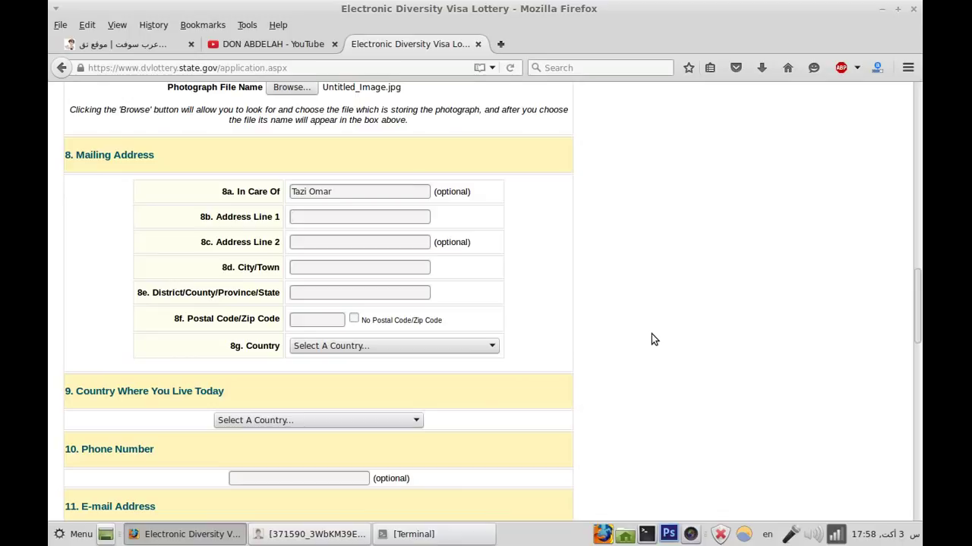
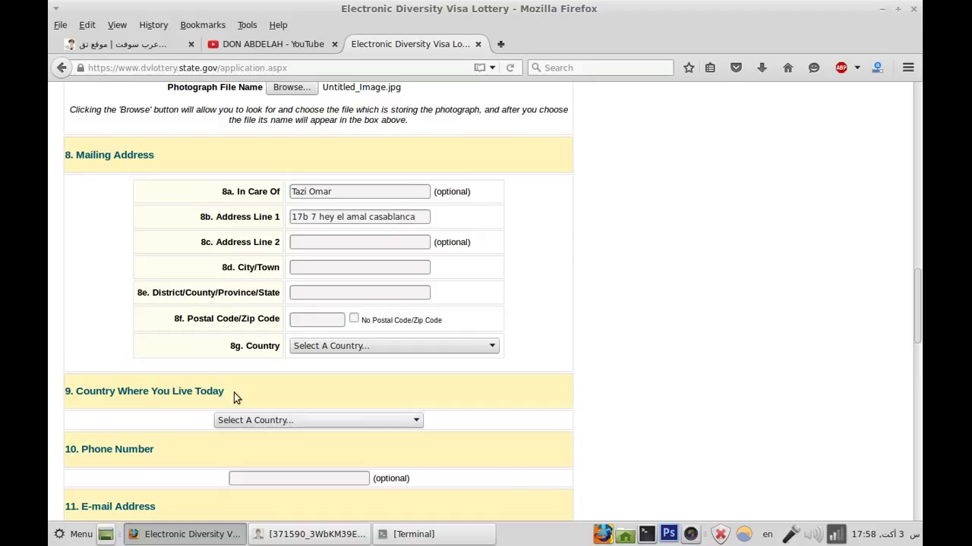
pyautogui.click(321, 268)
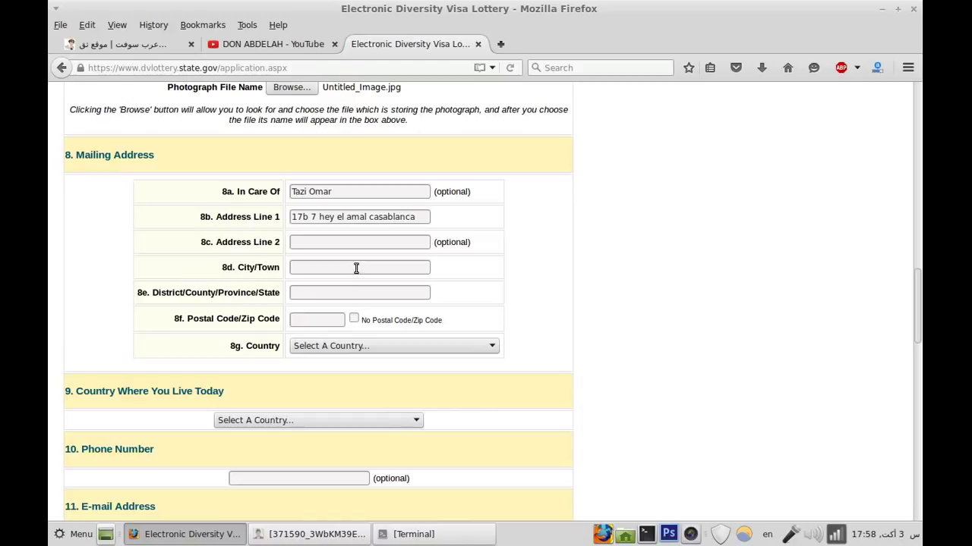
# Step: Enter casablanca as the mailing City/Town, correcting the typos
pyautogui.write('cab')
pyautogui.press('BackSpace')
pyautogui.write('a')
pyautogui.press('BackSpace')
pyautogui.write('sablanca')
# Step: Enter casablanca as the District/Province, fix its spelling, and fill in the postal code
pyautogui.click(355, 290)
pyautogui.write('casb')
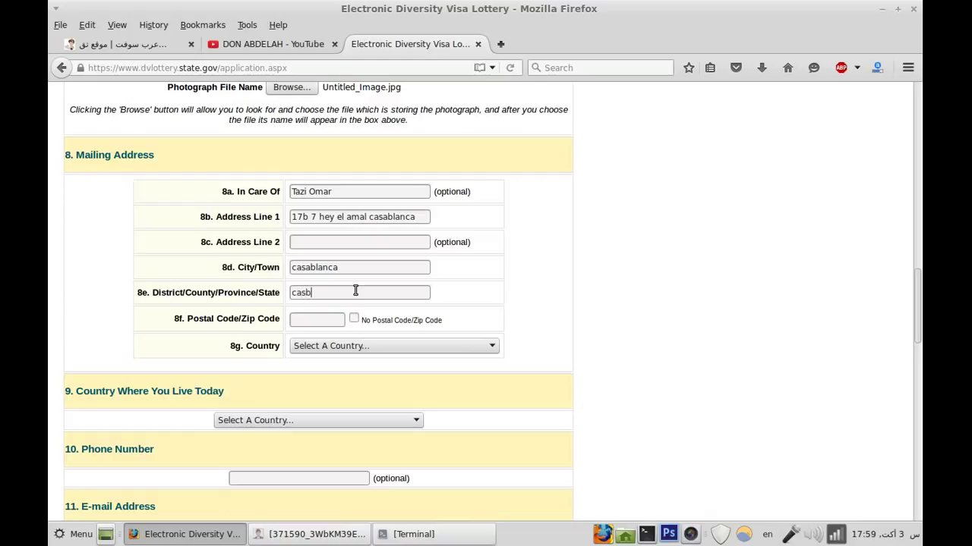
pyautogui.write('laca')
pyautogui.click(323, 319)
pyautogui.click(304, 292)
pyautogui.write('ablanca')
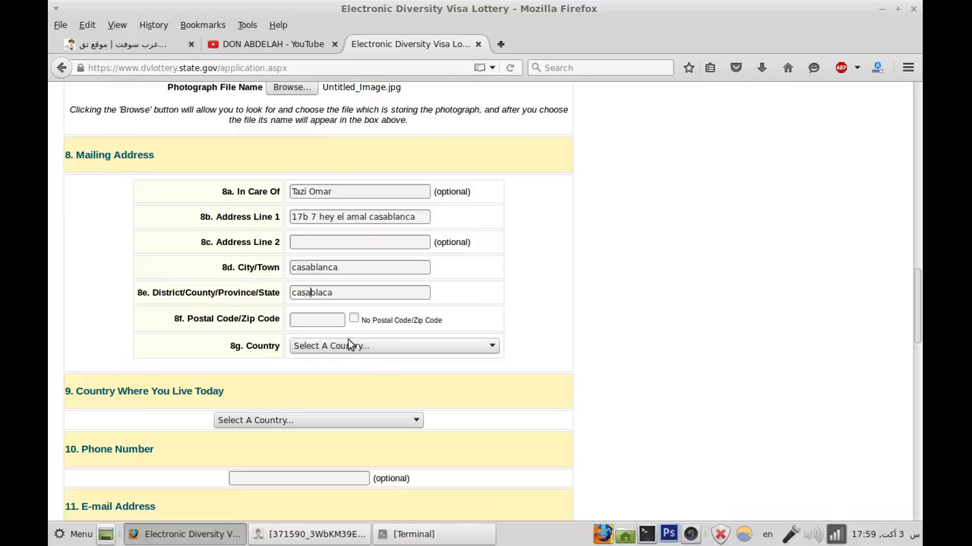
pyautogui.click(326, 296)
pyautogui.write('n')
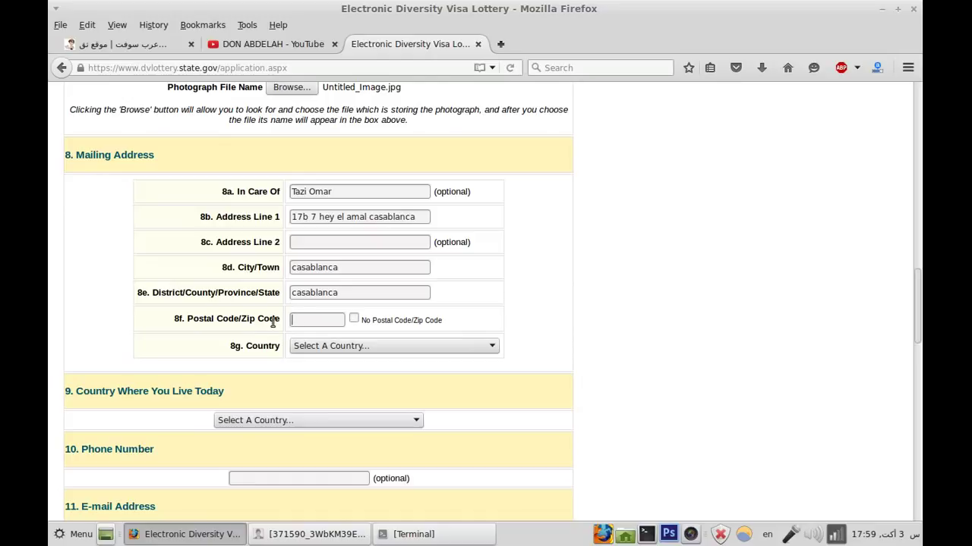
pyautogui.write('1')
pyautogui.write('3567')
pyautogui.scroll(-3, 447, 308)
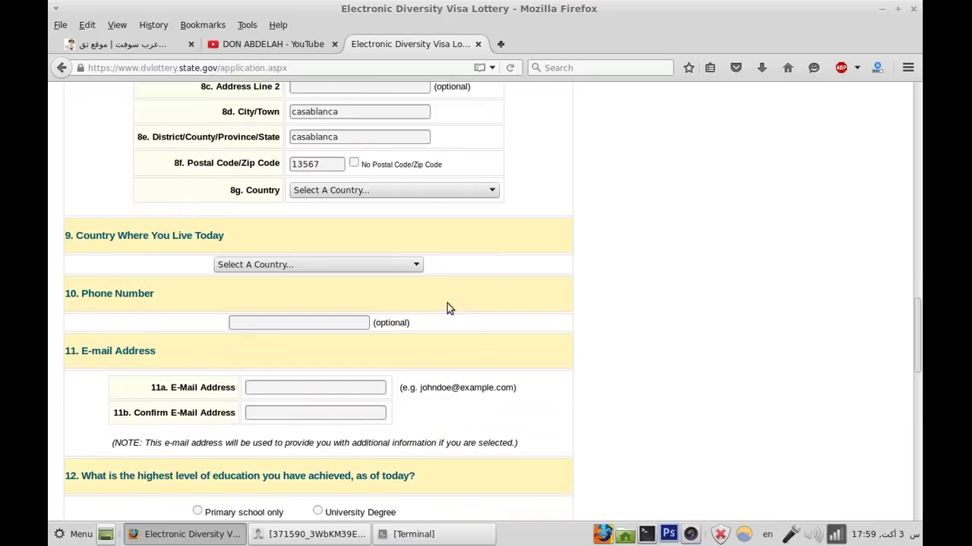
# Step: Choose Morocco as the mailing address country in 8g
pyautogui.click(438, 192)
pyautogui.press('m')
pyautogui.press('o')
pyautogui.scroll(-3, 444, 352)
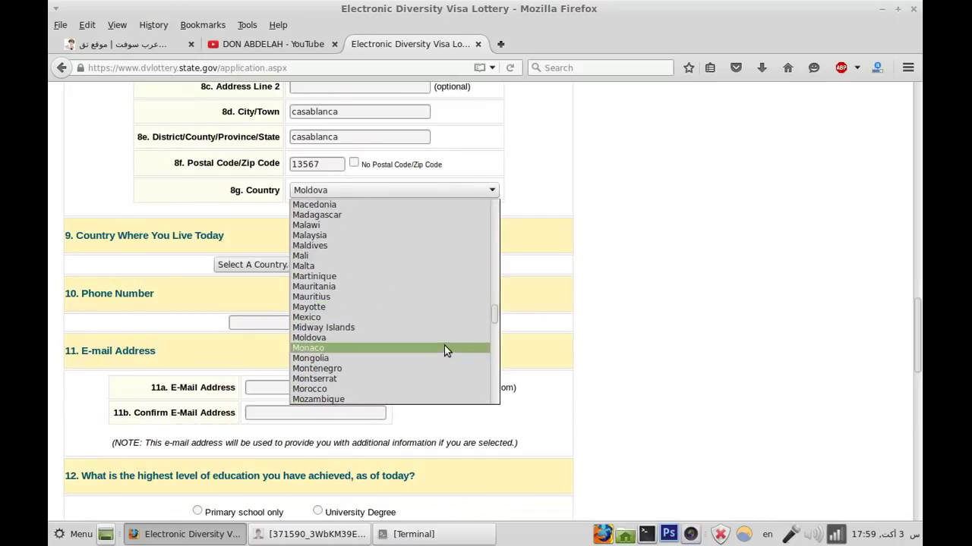
pyautogui.click(422, 388)
# Step: Choose Morocco as the country where the entrant lives today in question 9
pyautogui.scroll(-2, 485, 321)
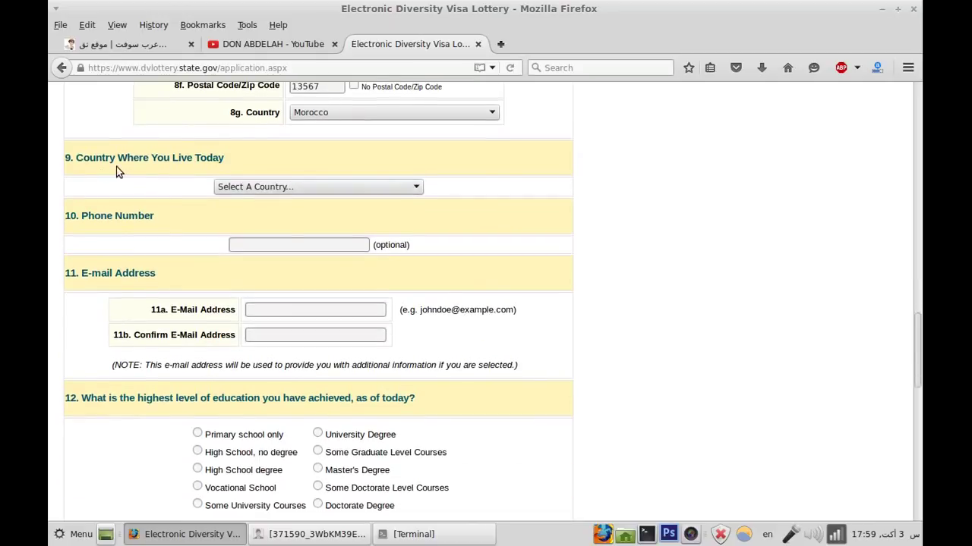
pyautogui.click(283, 187)
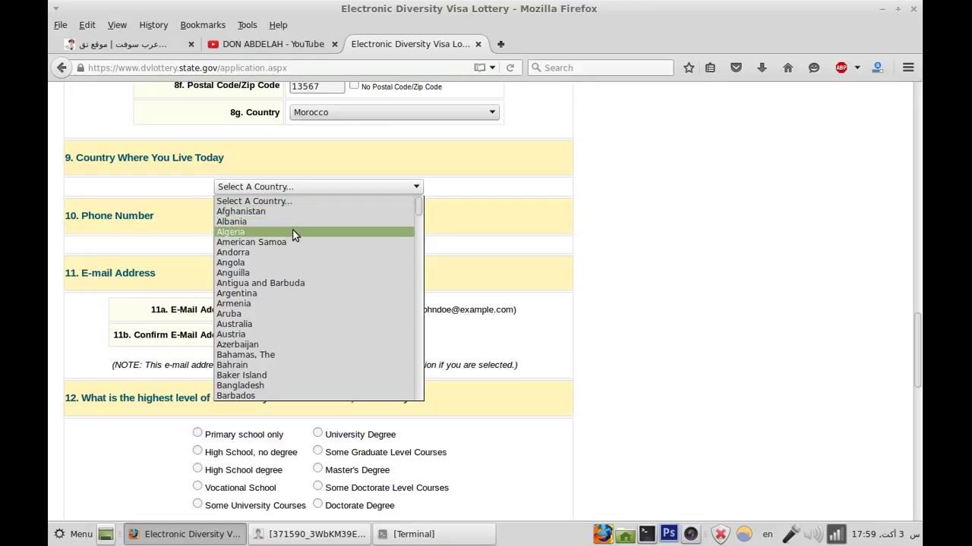
pyautogui.write('mo')
pyautogui.scroll(-3, 303, 273)
pyautogui.click(315, 354)
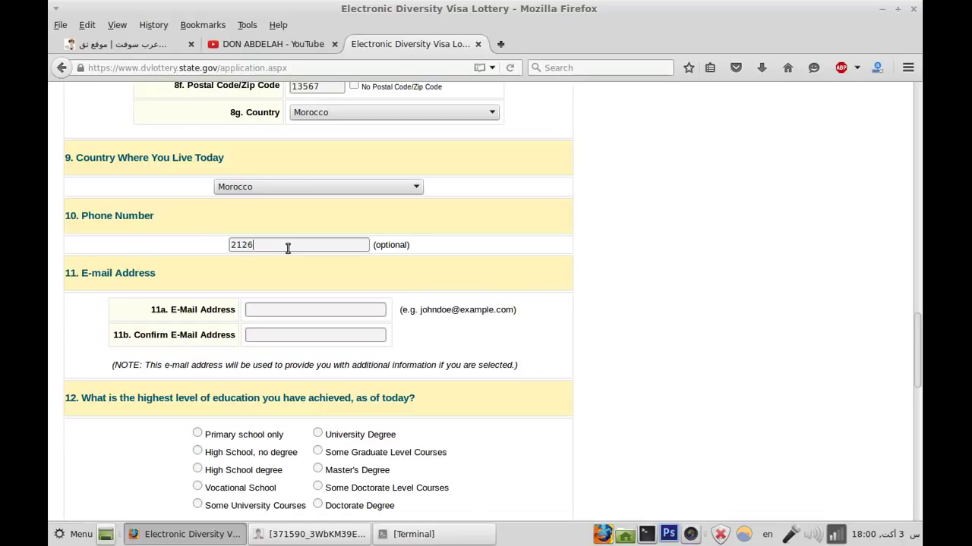
# Step: Enter the phone number and type the e-mail address into 11a
pyautogui.write('123367')
pyautogui.scroll(-1, 321, 256)
pyautogui.click(319, 271)
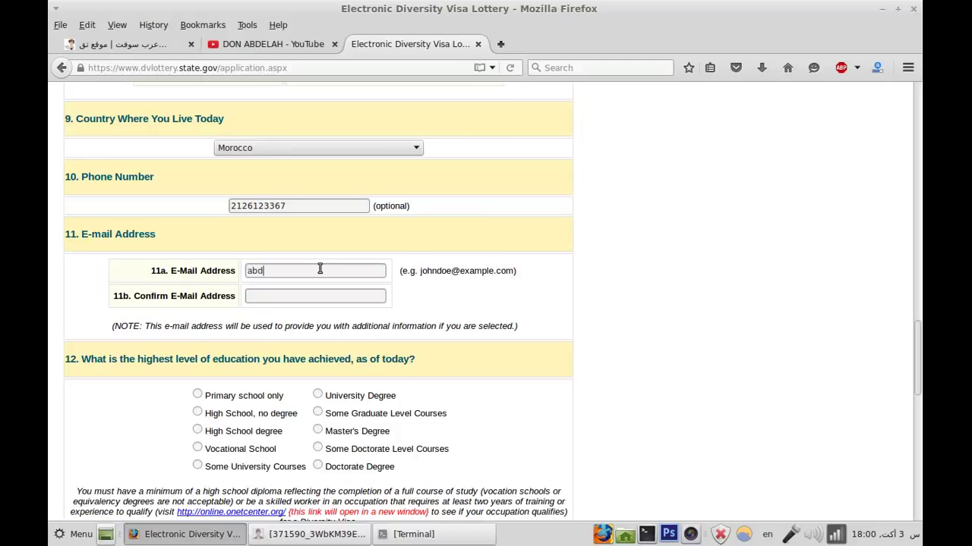
# Step: Fill in the 11b Confirm E-Mail Address field, typing it after copy-paste attempts fail
pyautogui.click(367, 278)
pyautogui.hotkey('ctrl', 'a')
pyautogui.rightClick(368, 278)
pyautogui.click(394, 325)
pyautogui.click(355, 297)
pyautogui.rightClick(355, 297)
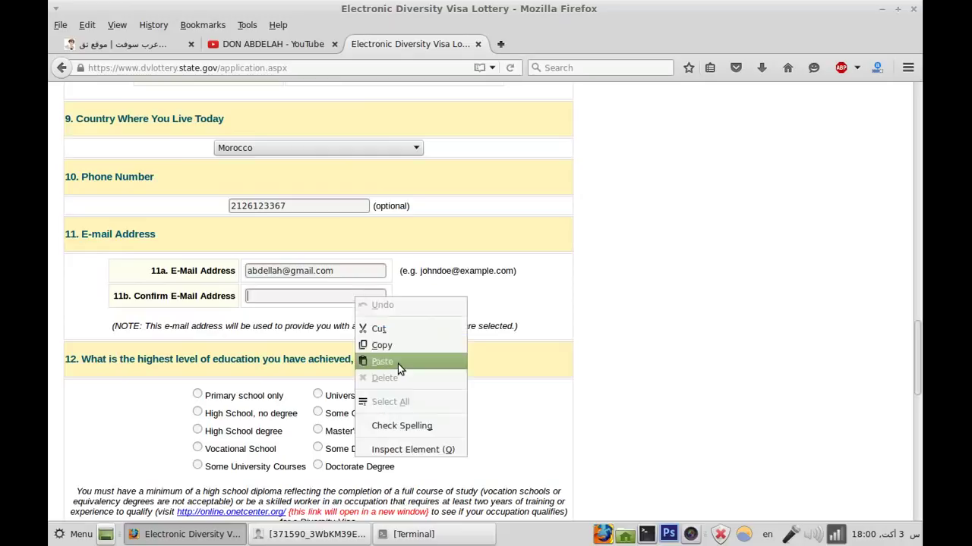
pyautogui.click(398, 363)
pyautogui.scroll(-3, 401, 360)
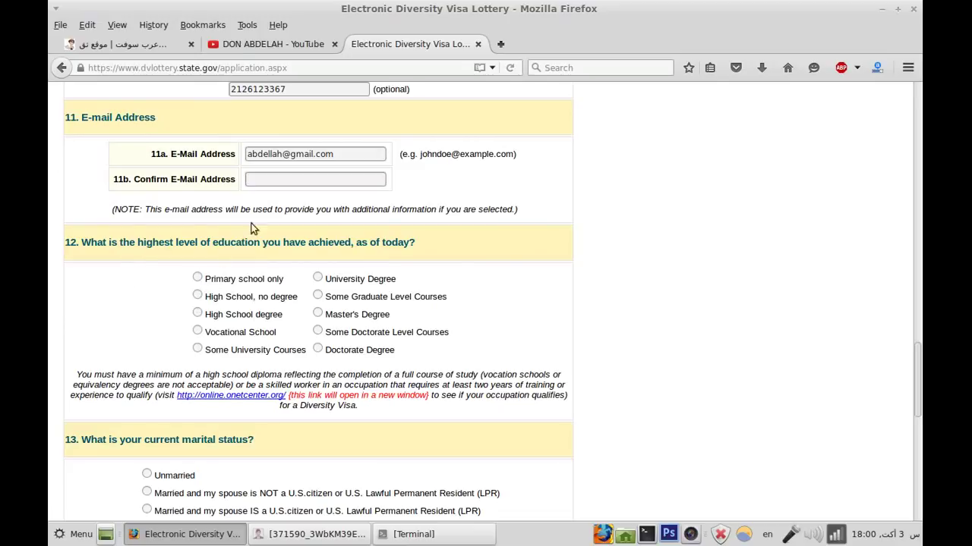
pyautogui.rightClick(274, 186)
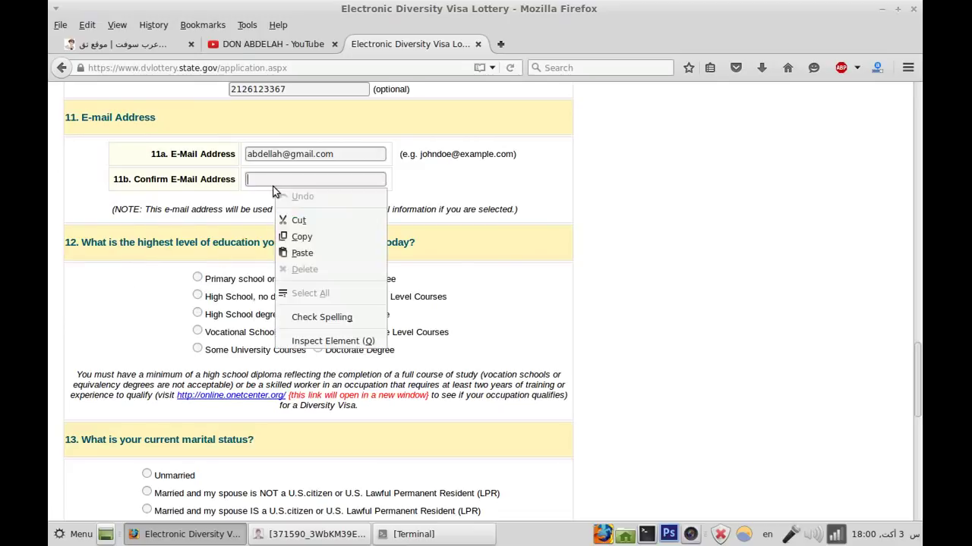
pyautogui.click(292, 251)
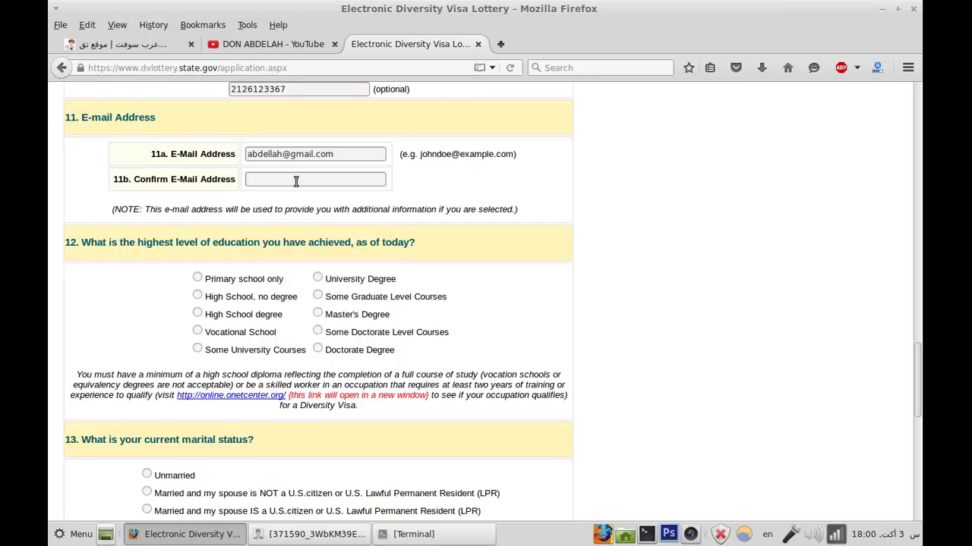
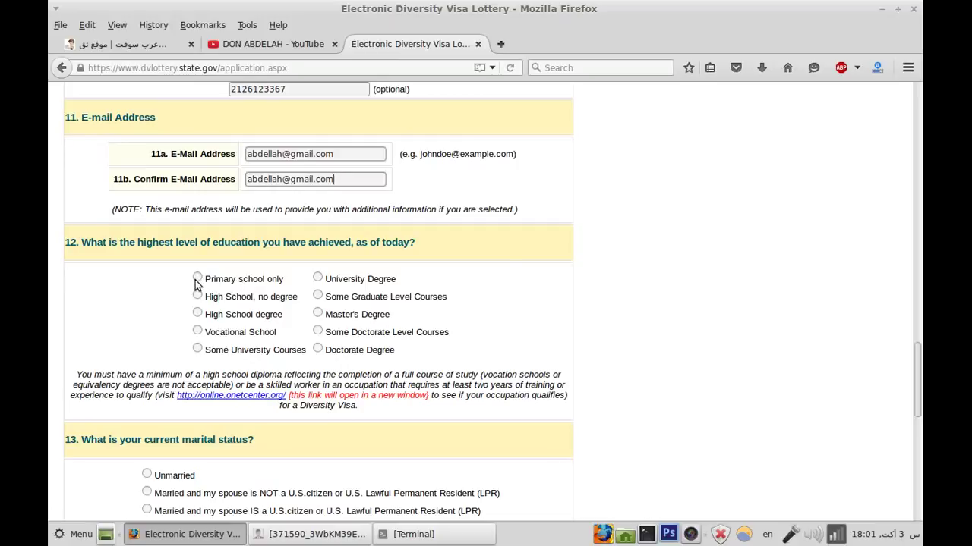
# Step: Try the question 12 education options before settling on Some University Courses
pyautogui.click(197, 279)
pyautogui.click(198, 297)
pyautogui.click(197, 317)
pyautogui.click(198, 333)
pyautogui.click(198, 351)
pyautogui.click(318, 279)
pyautogui.click(317, 296)
pyautogui.click(320, 315)
pyautogui.scroll(-2, 362, 324)
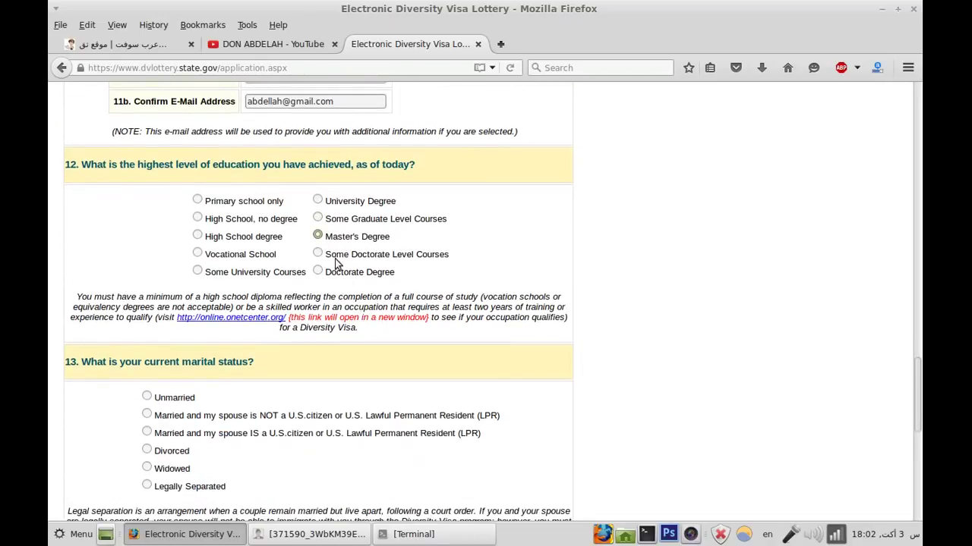
pyautogui.click(318, 255)
pyautogui.click(318, 272)
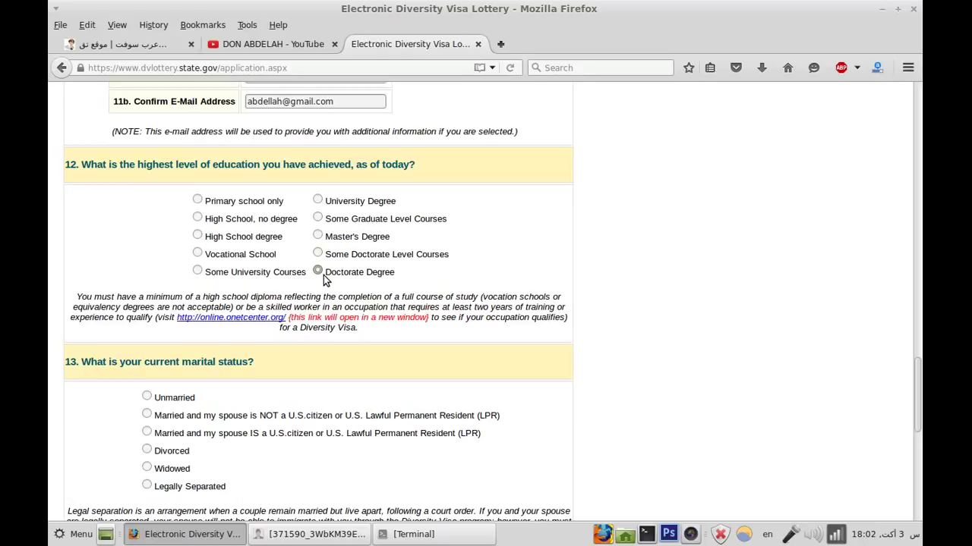
pyautogui.click(199, 272)
pyautogui.scroll(-2, 267, 314)
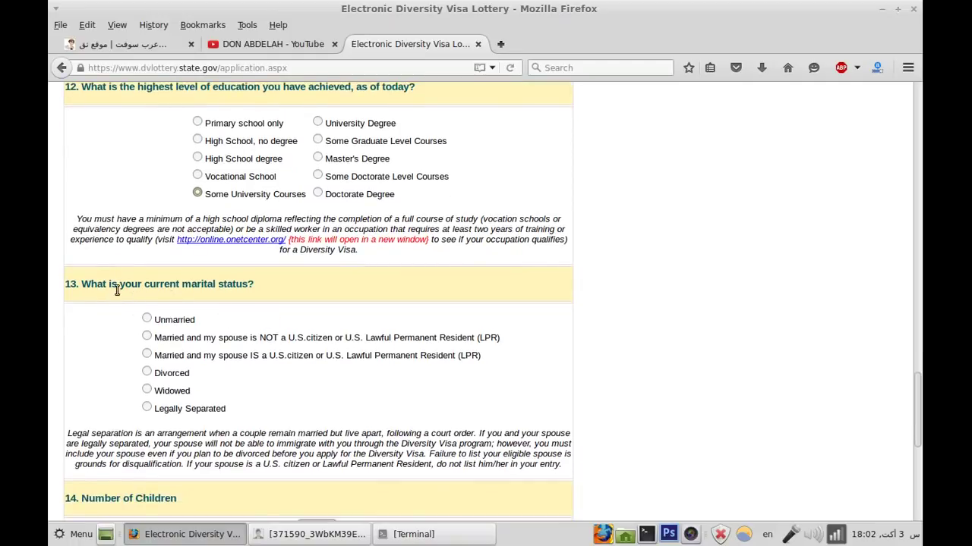
pyautogui.scroll(-2, 110, 288)
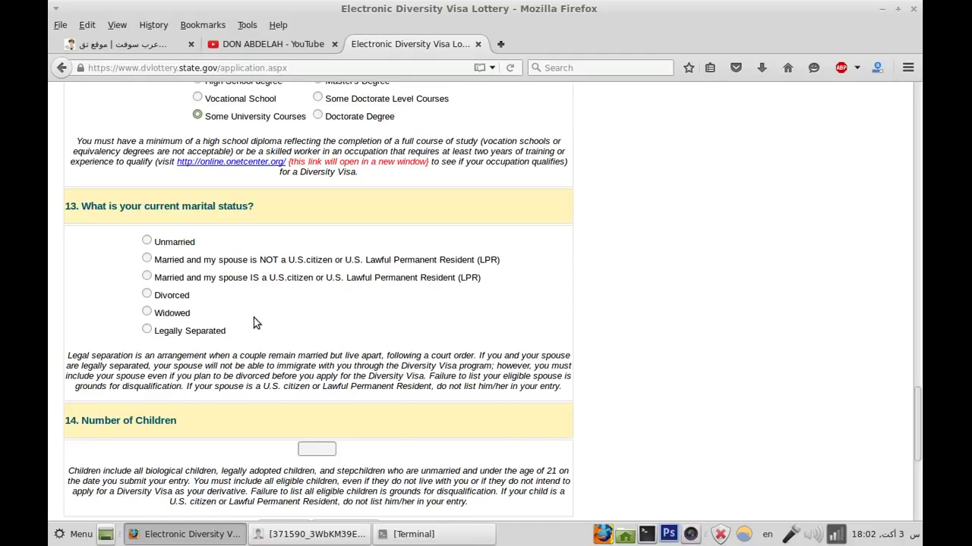
# Step: Select Unmarried for question 13 and place the cursor in the Number of Children box
pyautogui.scroll(-2, 251, 325)
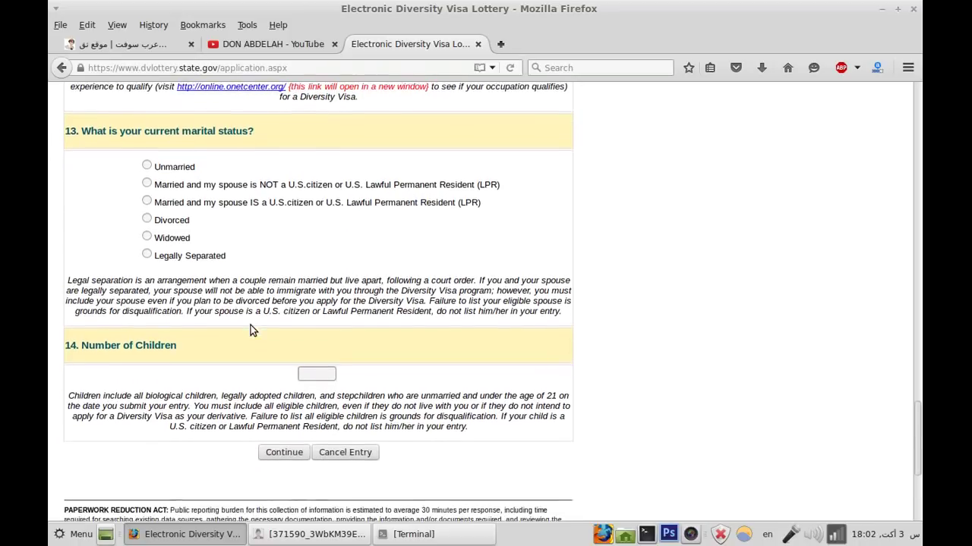
pyautogui.click(146, 165)
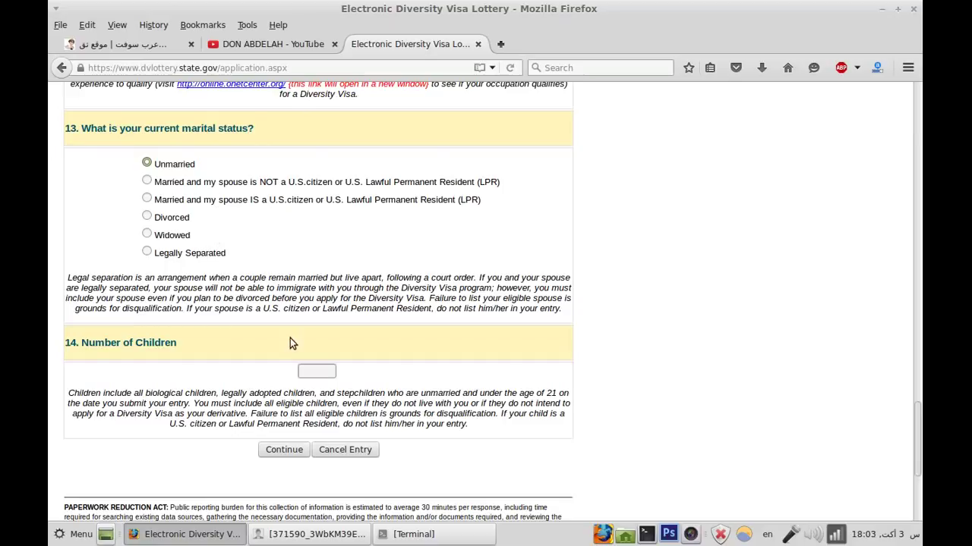
pyautogui.scroll(-2, 309, 369)
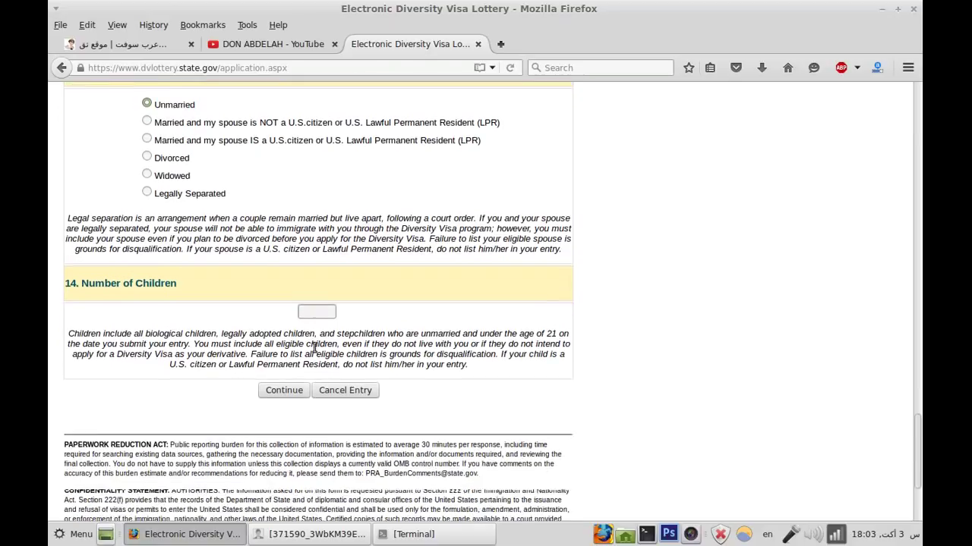
pyautogui.click(316, 296)
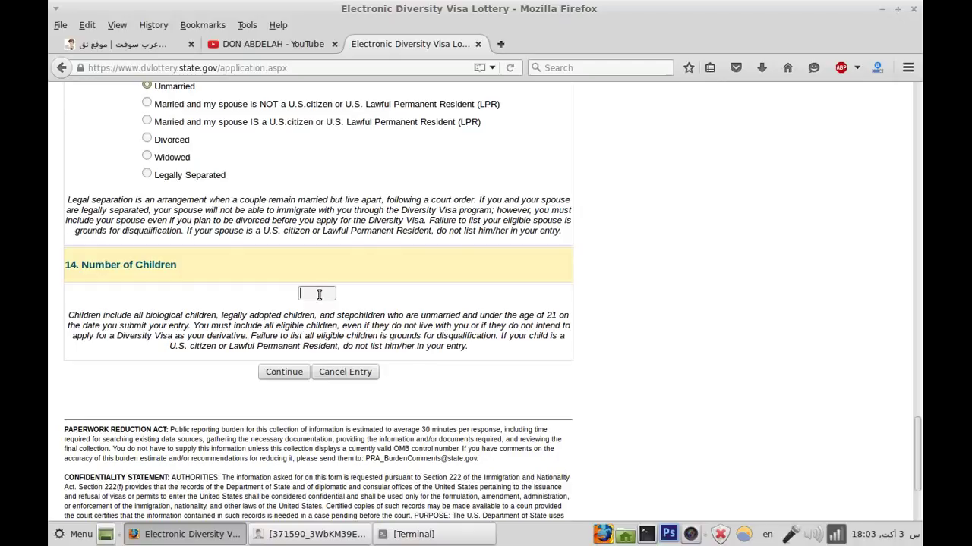